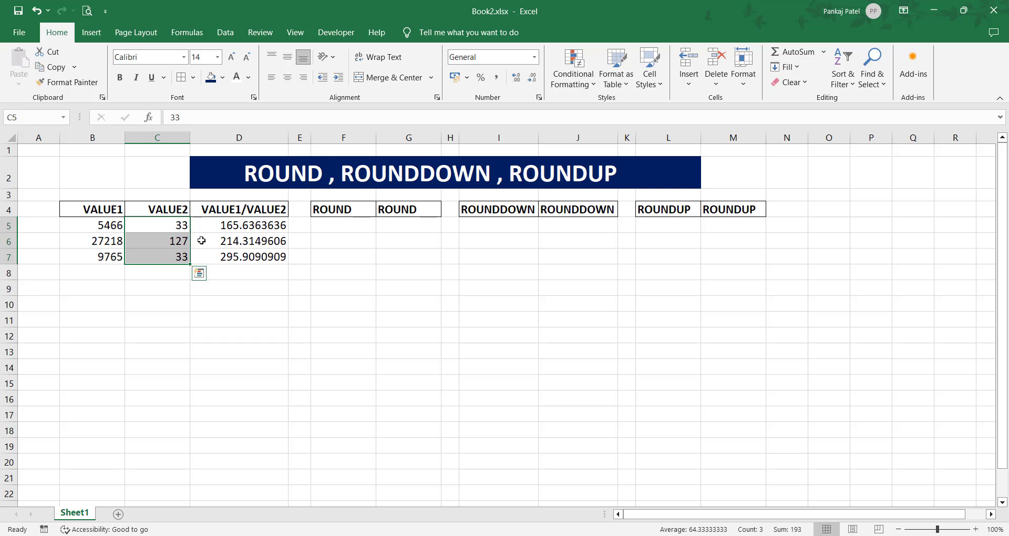
click(261, 224)
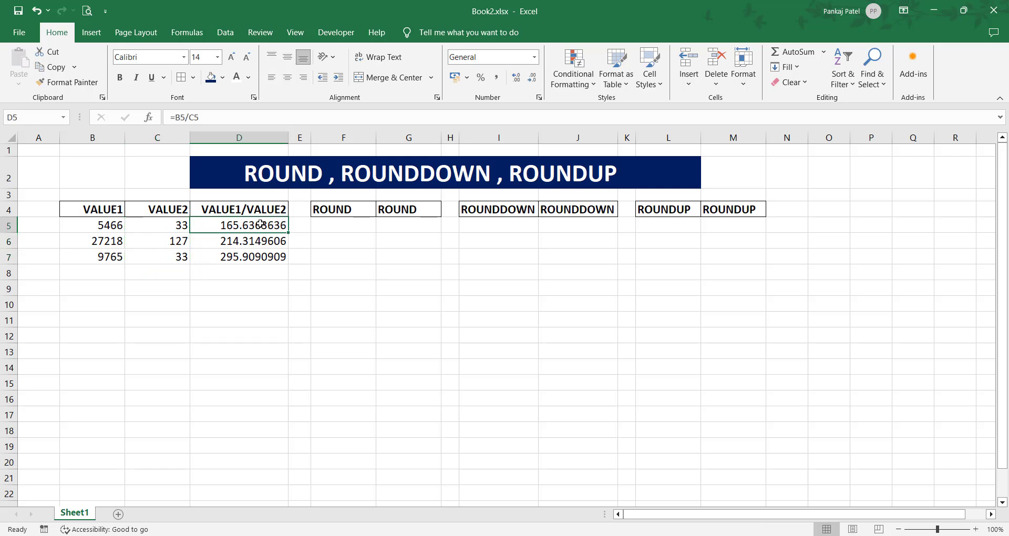
drag(262, 224, 263, 257)
Enter =ROUND(D5,0) in cell F5 to round the first quotient to a whole number
click(343, 226)
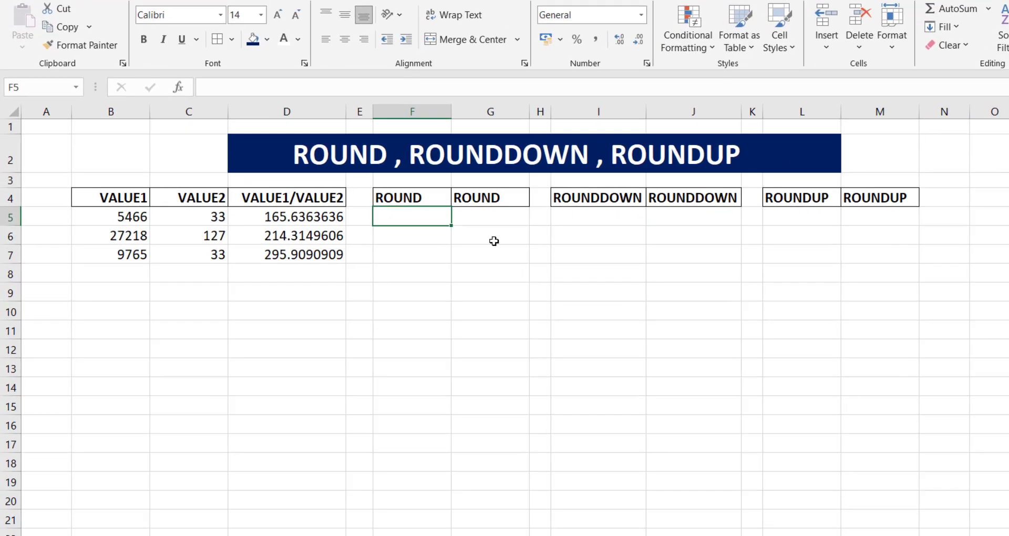
text(=R)
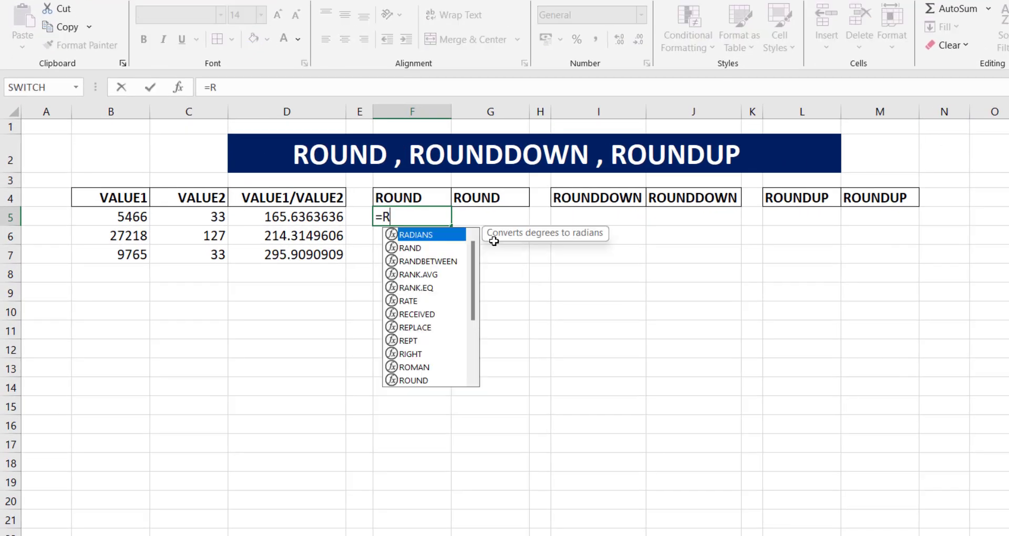
text(OUND)
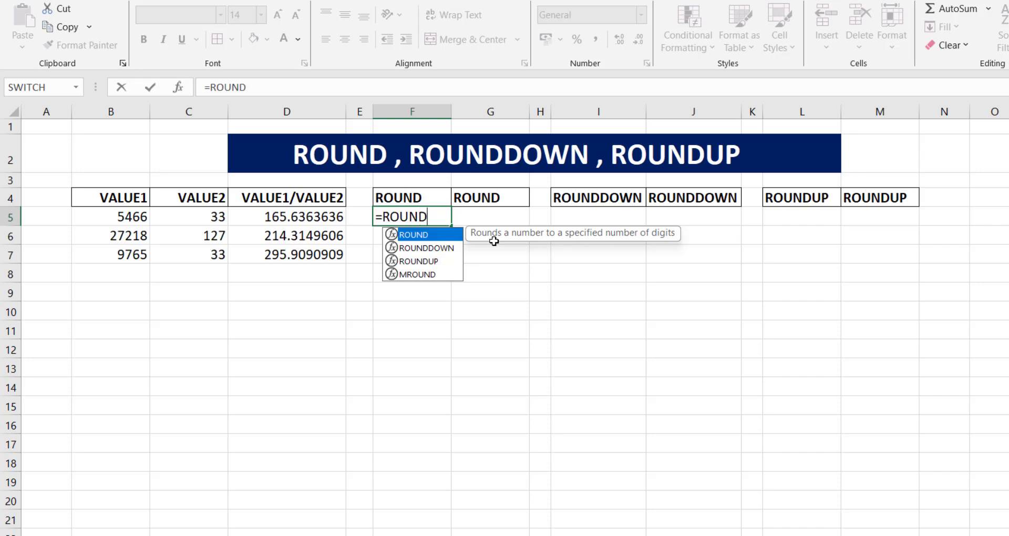
text(()
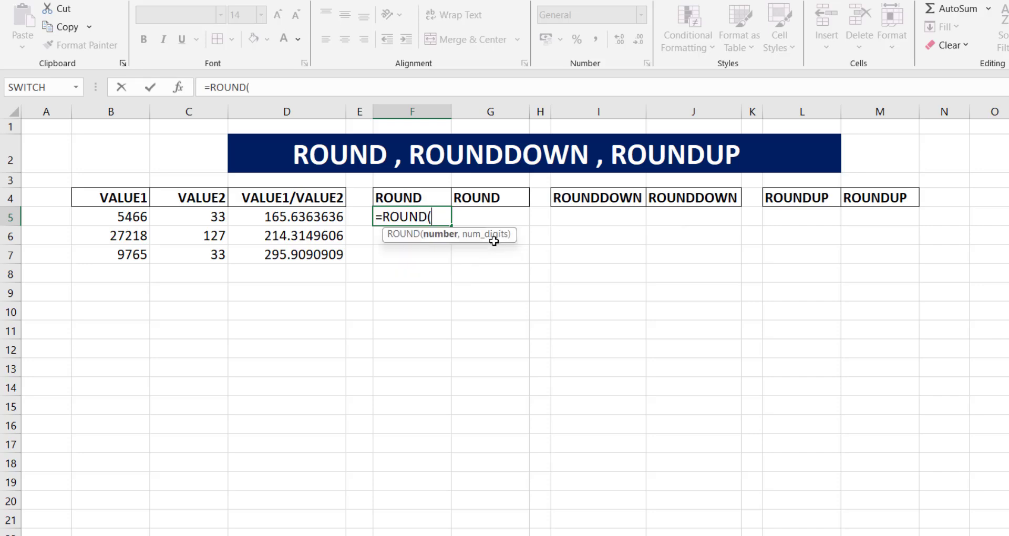
click(298, 219)
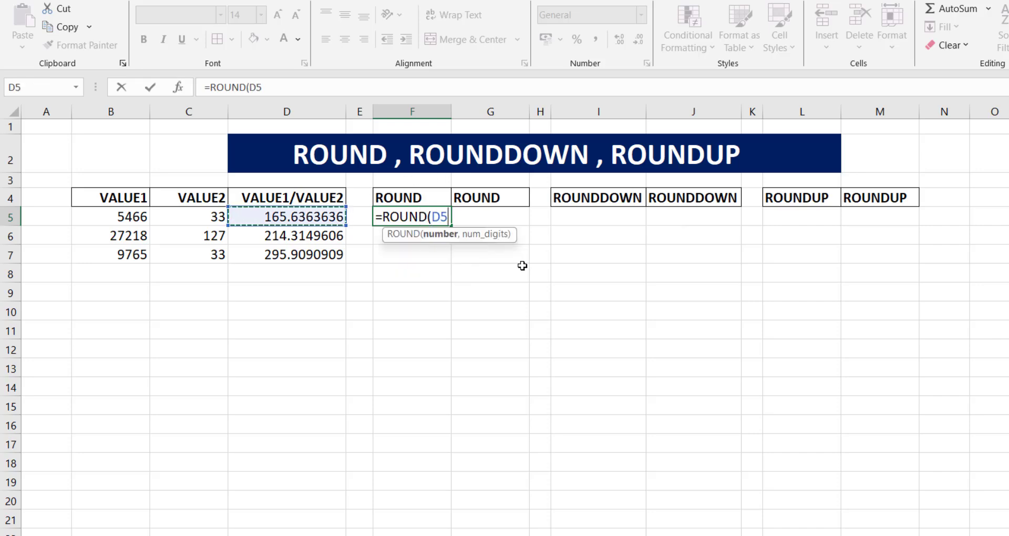
text(,)
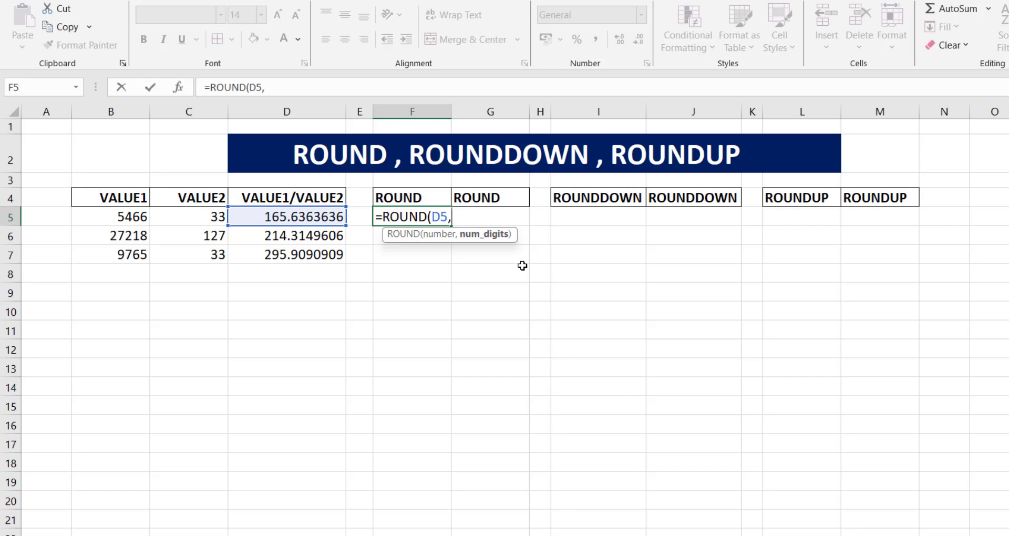
text(0))
key(Return)
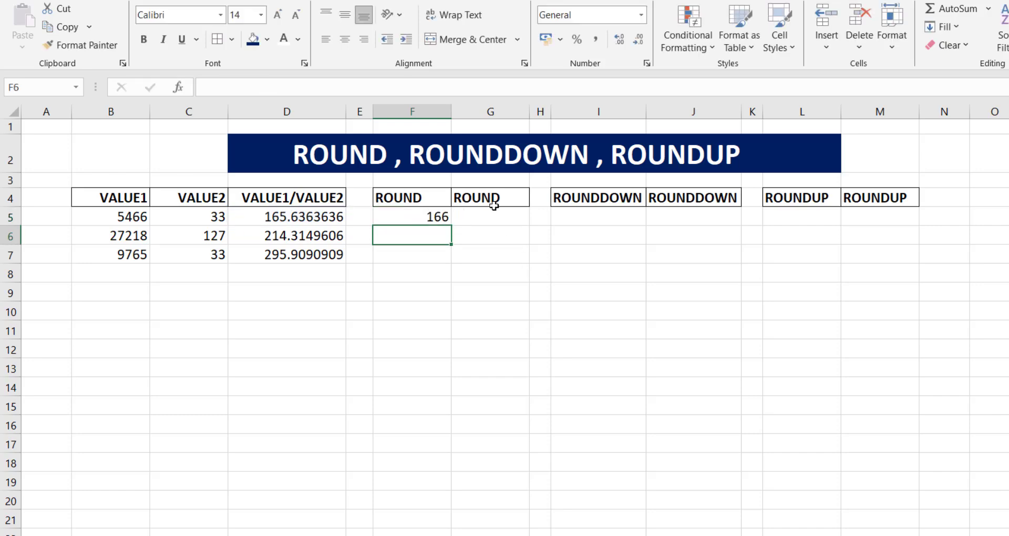
Fill the whole-number ROUND formula from F5 down through F7
click(429, 219)
drag(454, 227, 453, 270)
click(423, 219)
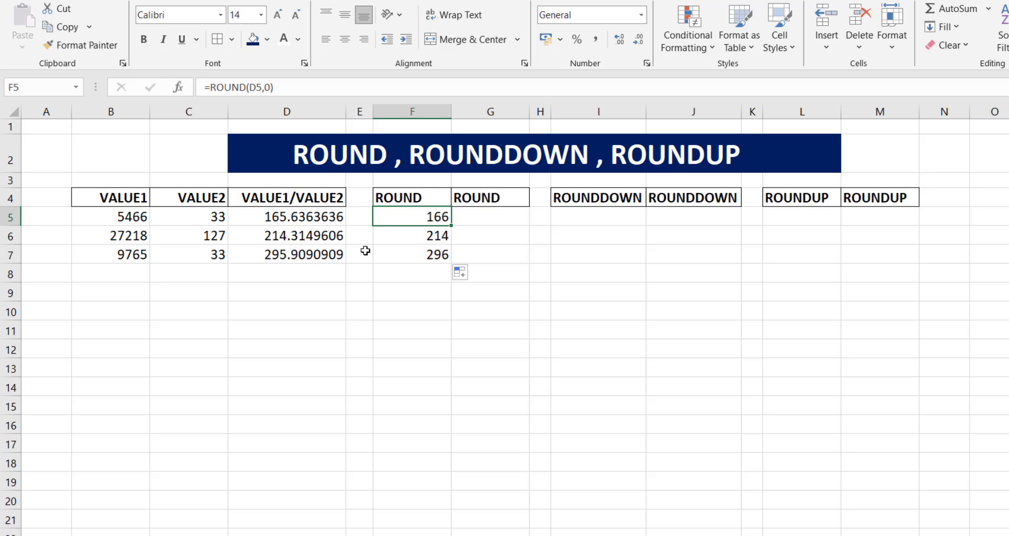
Enter =ROUND(D5,2) in cell G5 to round the first quotient to two decimal places
click(493, 216)
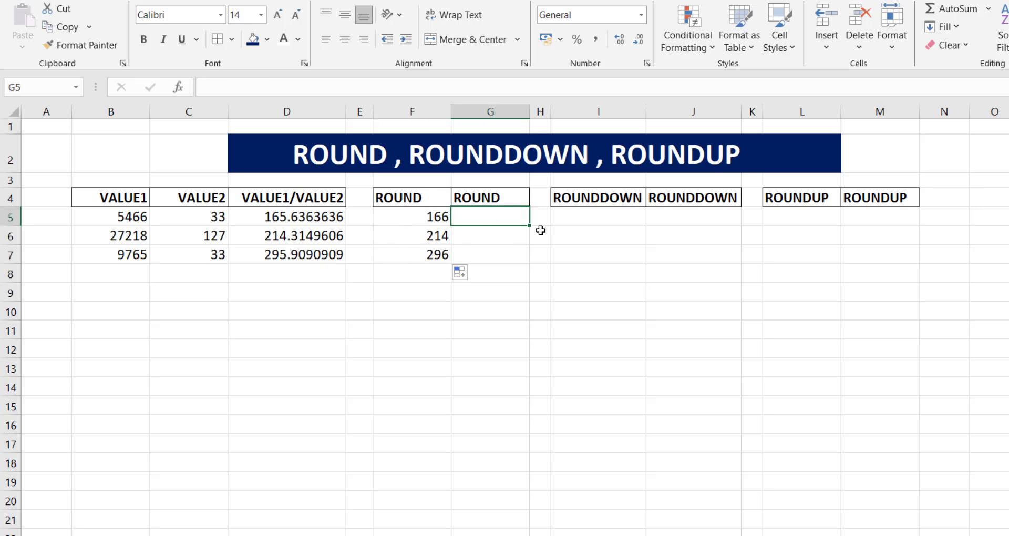
text(=ROU)
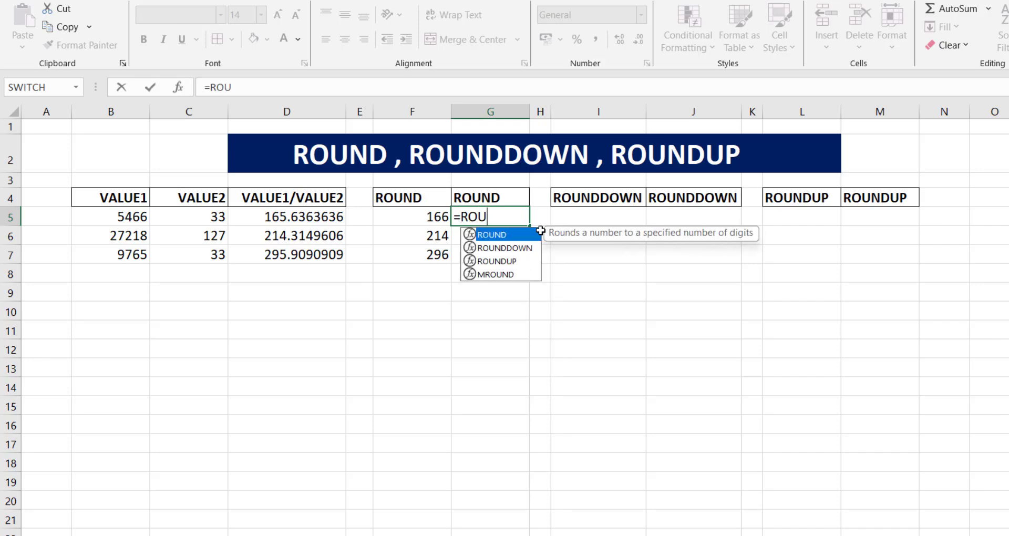
key(Tab)
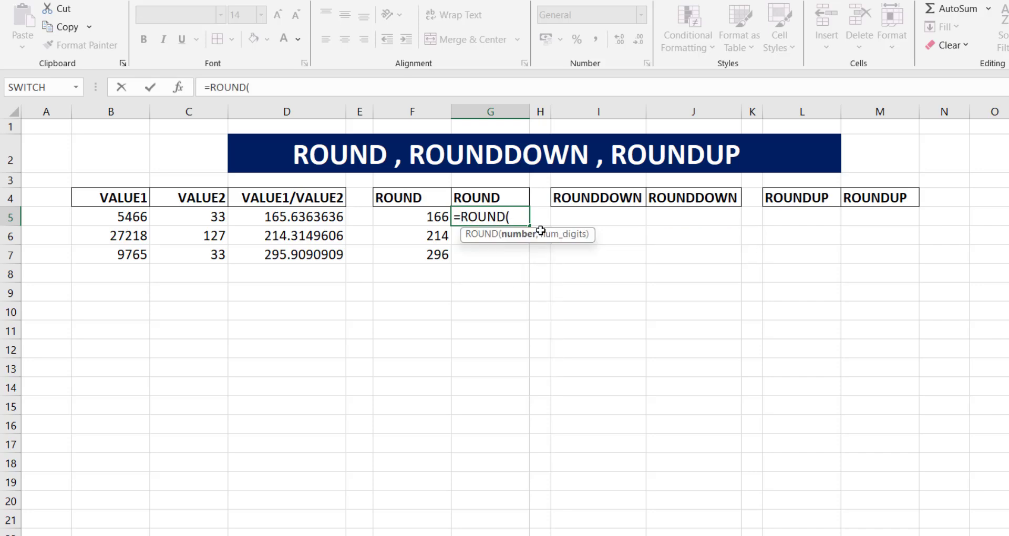
click(298, 216)
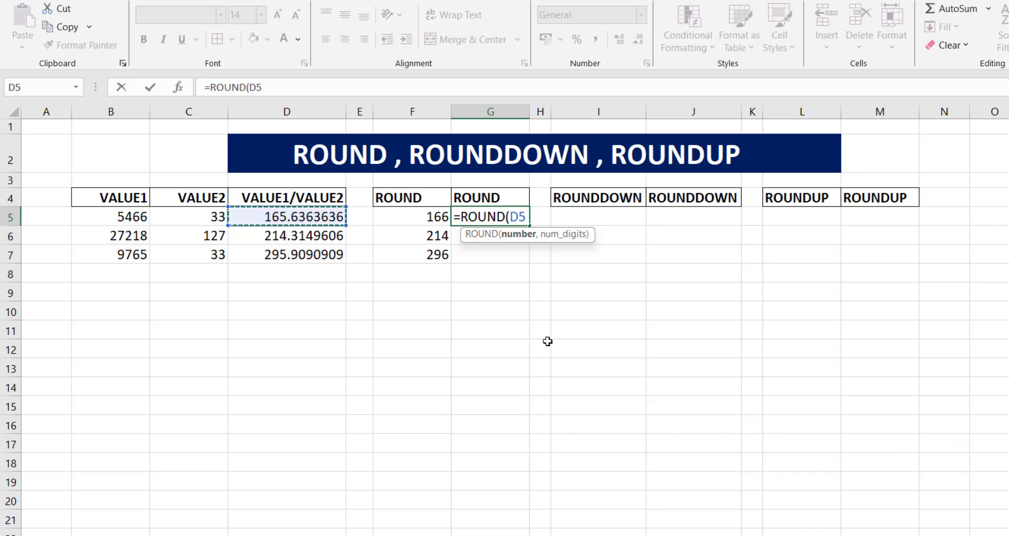
text(,)
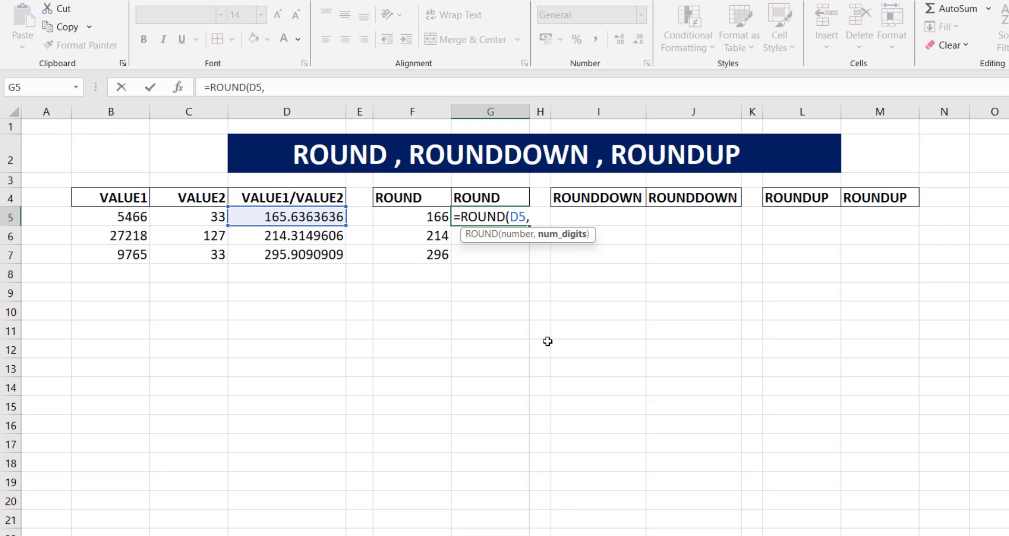
text(2))
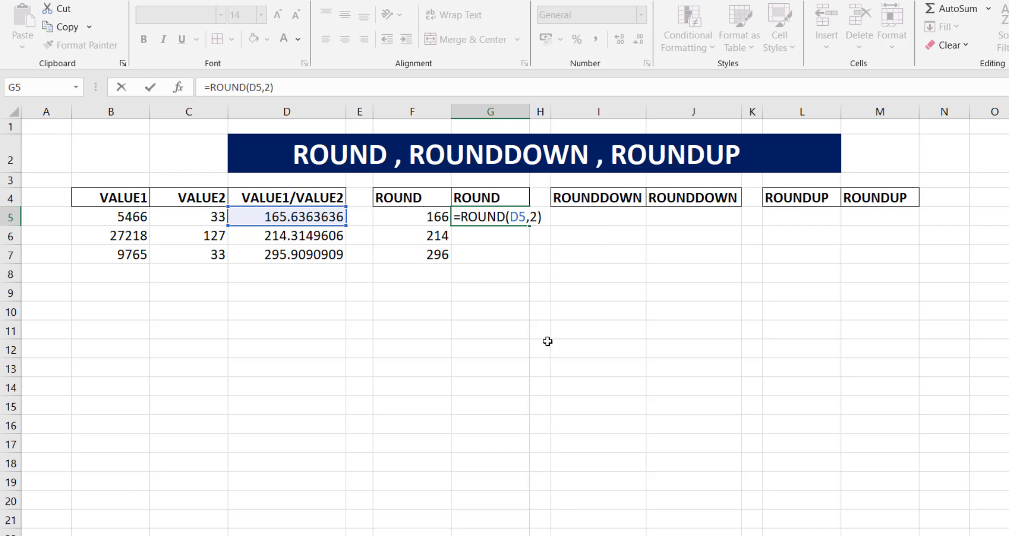
key(Return)
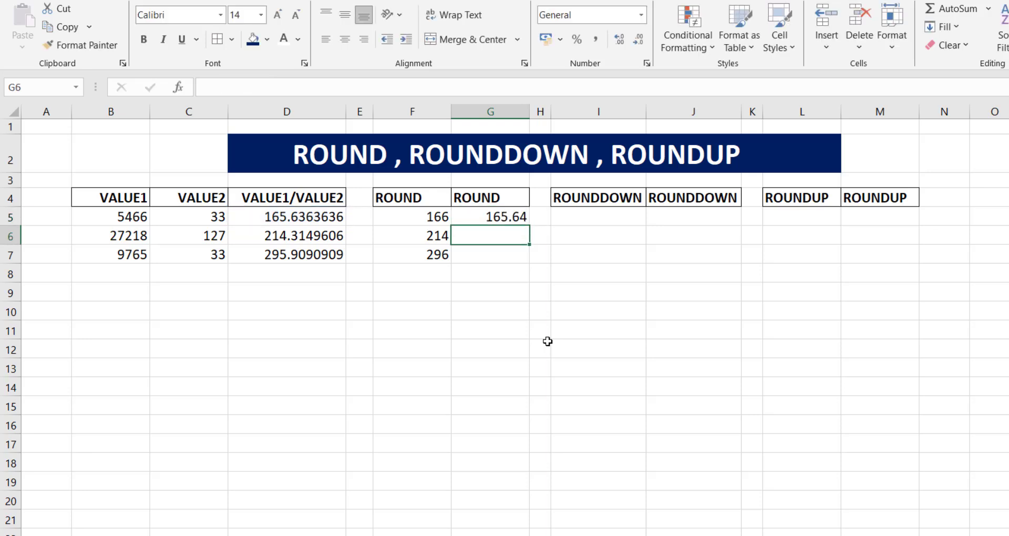
Fill the two-decimal ROUND formula from G5 down through G7 and compare the results with column D
click(520, 219)
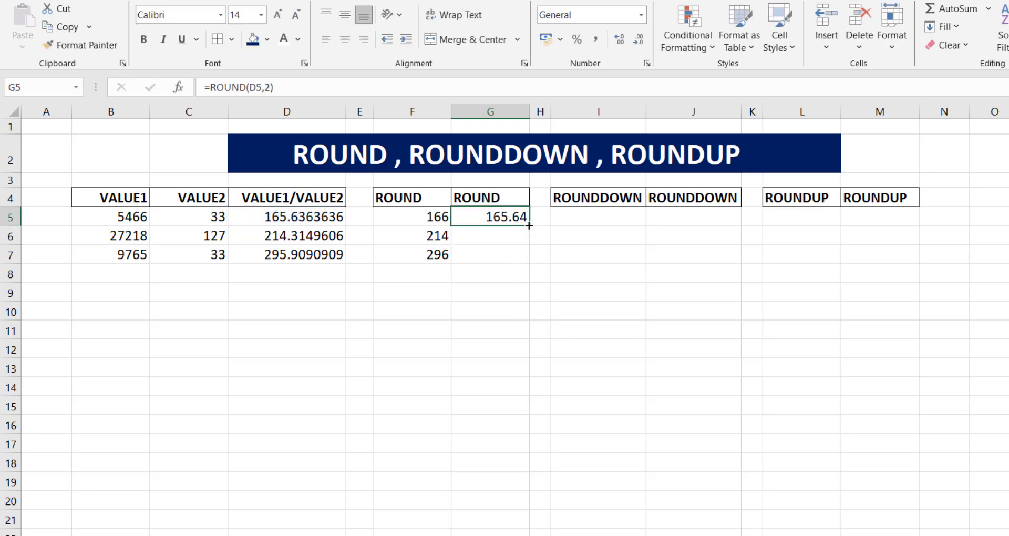
drag(530, 225, 526, 262)
click(500, 220)
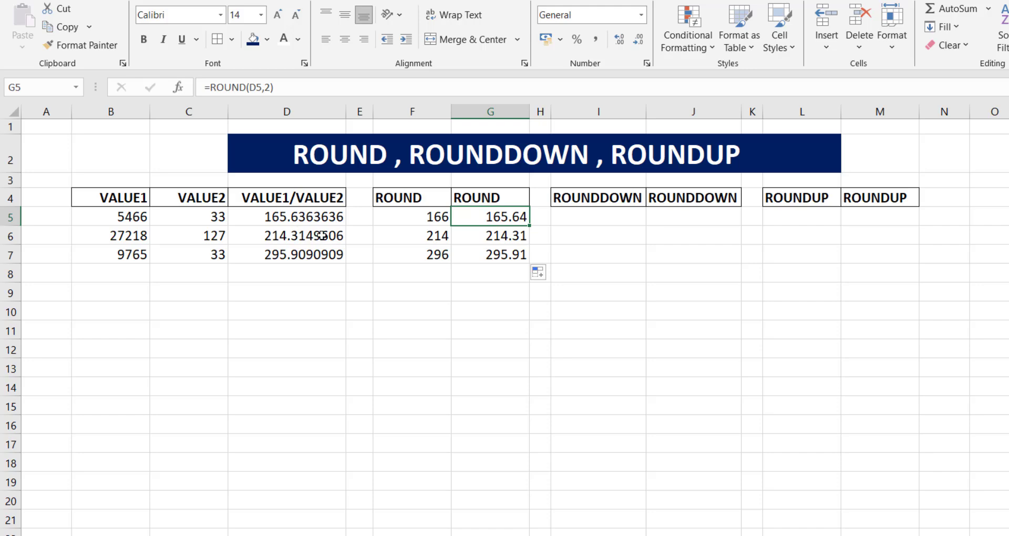
click(305, 258)
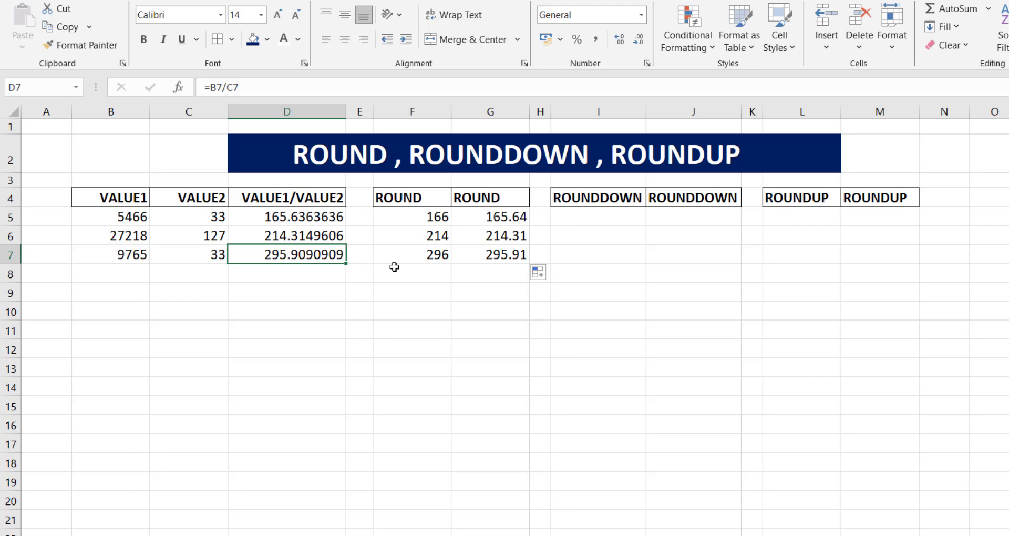
click(515, 255)
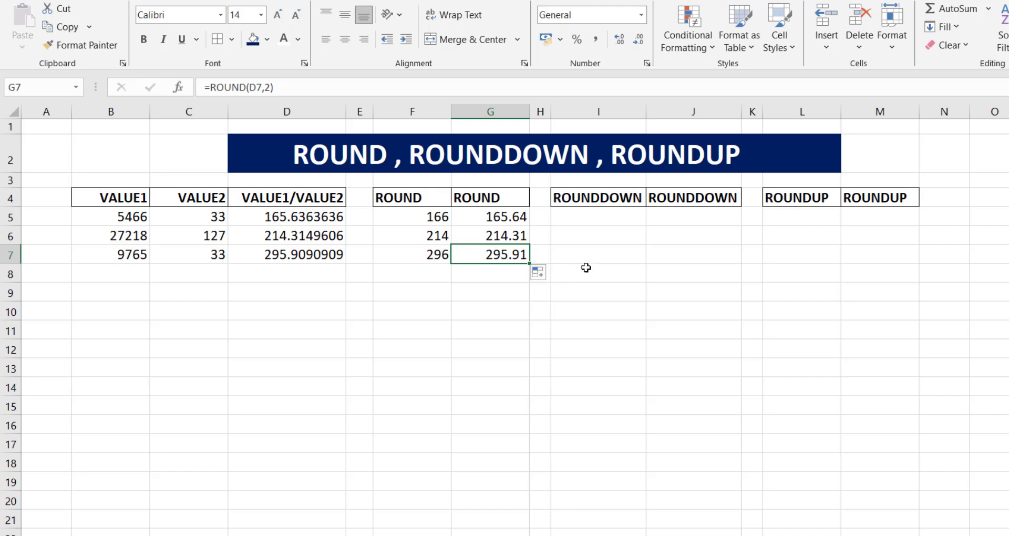
Enter =ROUNDDOWN(D5,0) in cell I5 to round the first quotient down to a whole number
click(594, 218)
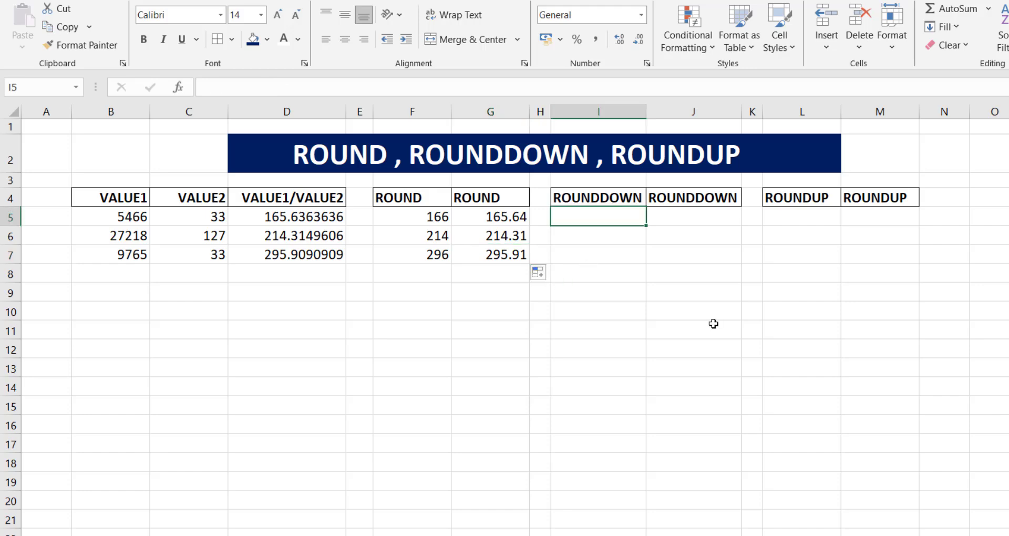
text(=ROU)
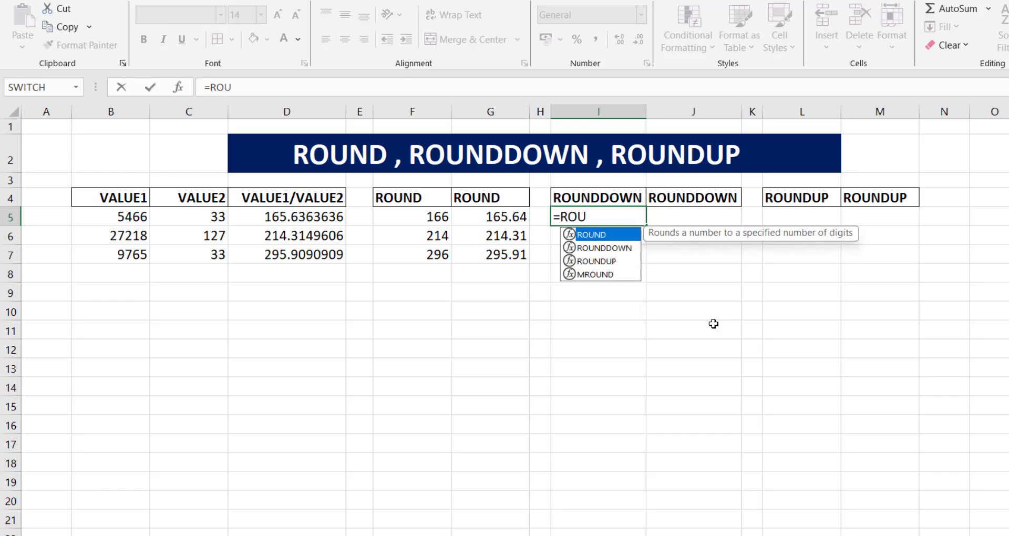
key(Down)
key(Tab)
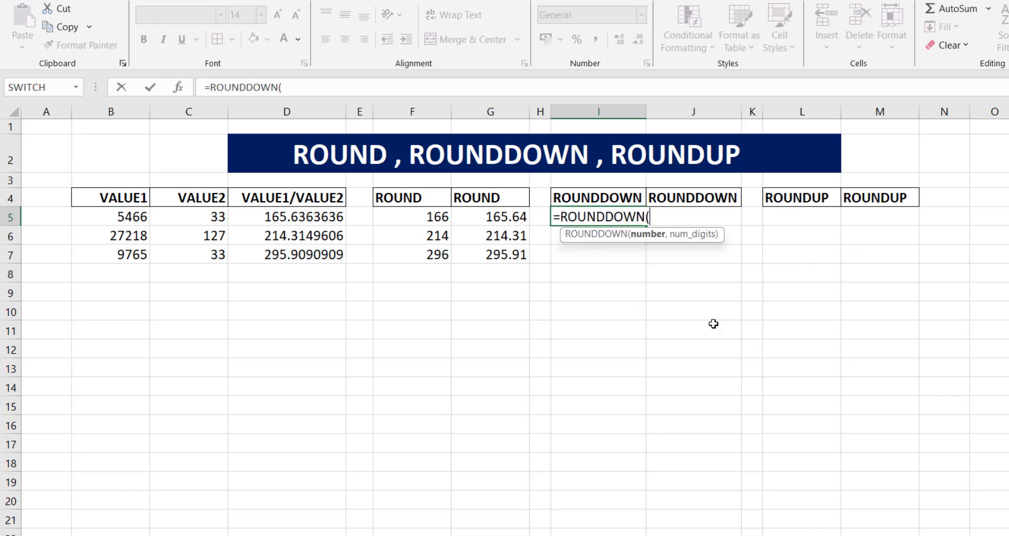
click(294, 221)
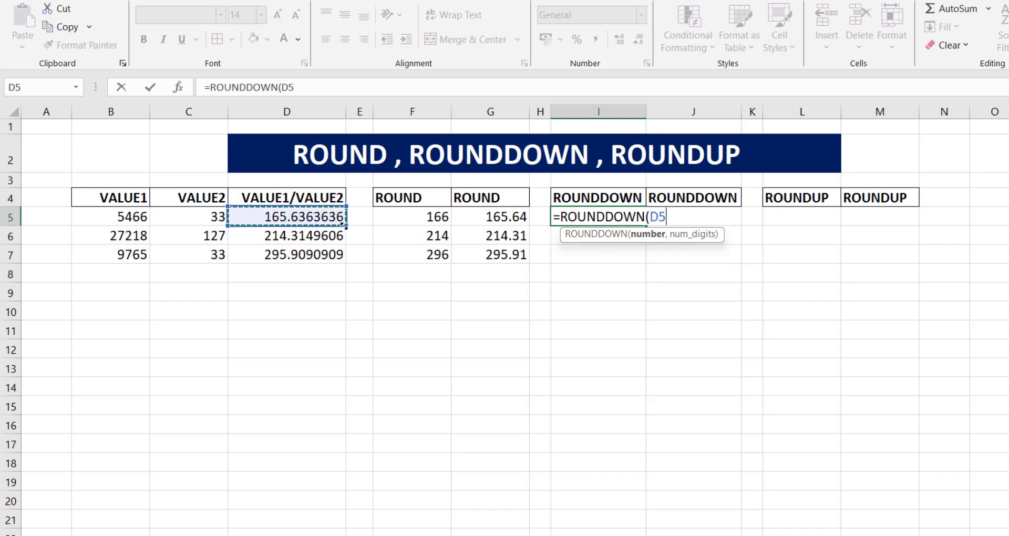
text(,0)
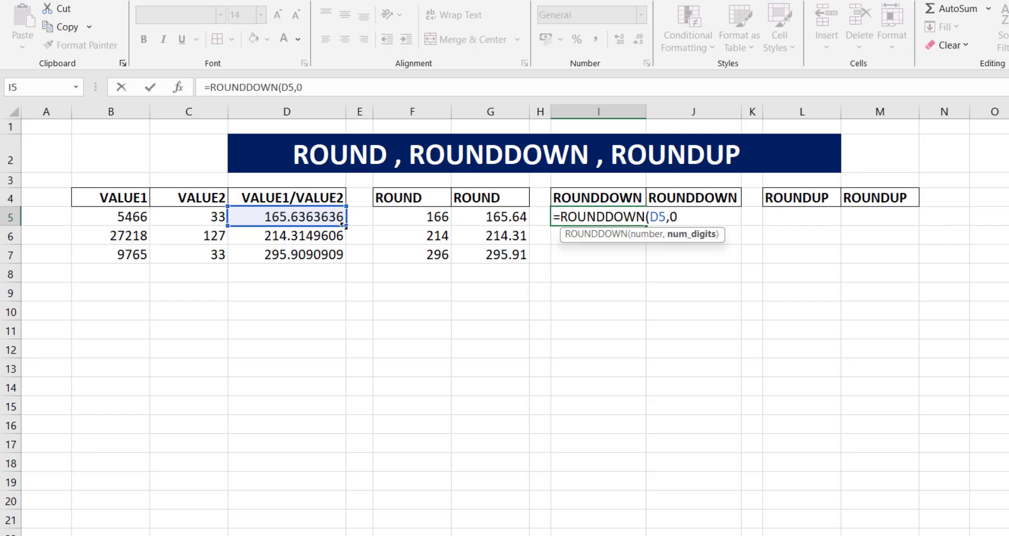
text())
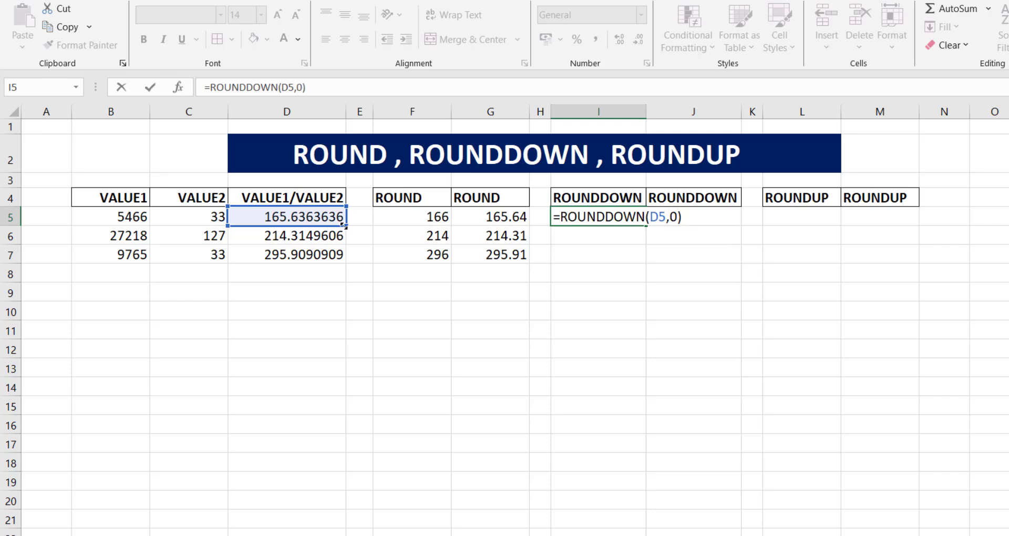
key(Return)
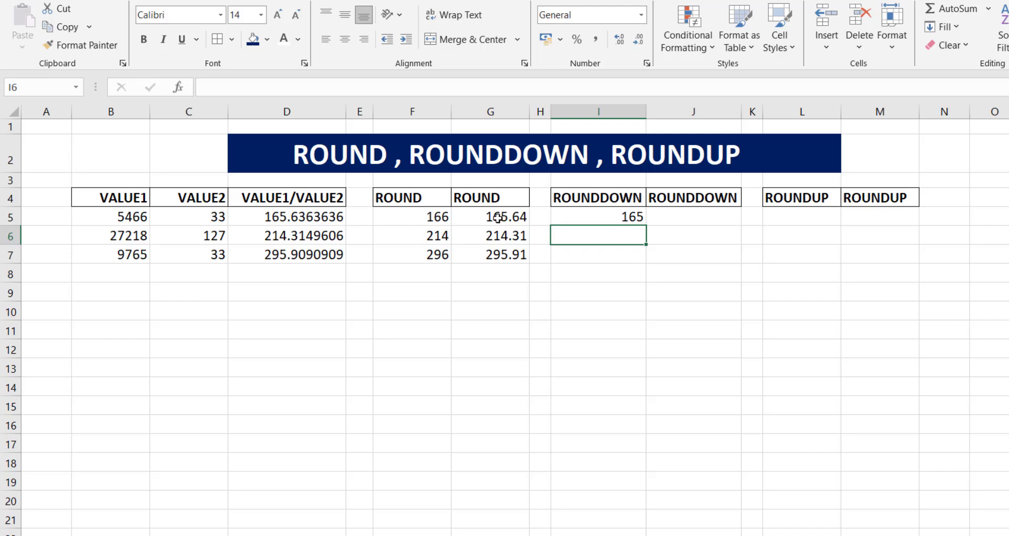
Fill the whole-number ROUNDDOWN formula from I5 down through I7 and check the filled cells
click(598, 220)
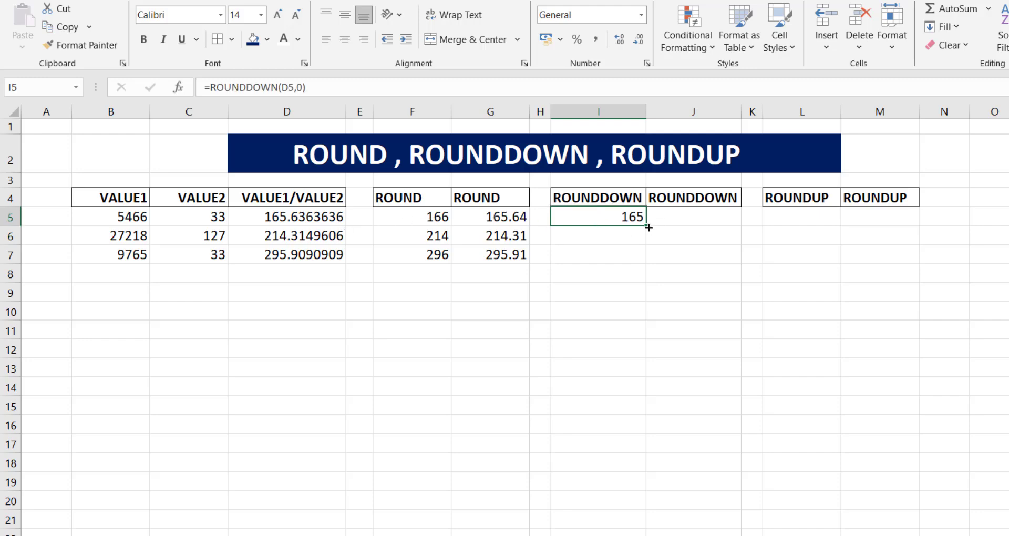
drag(649, 231, 647, 263)
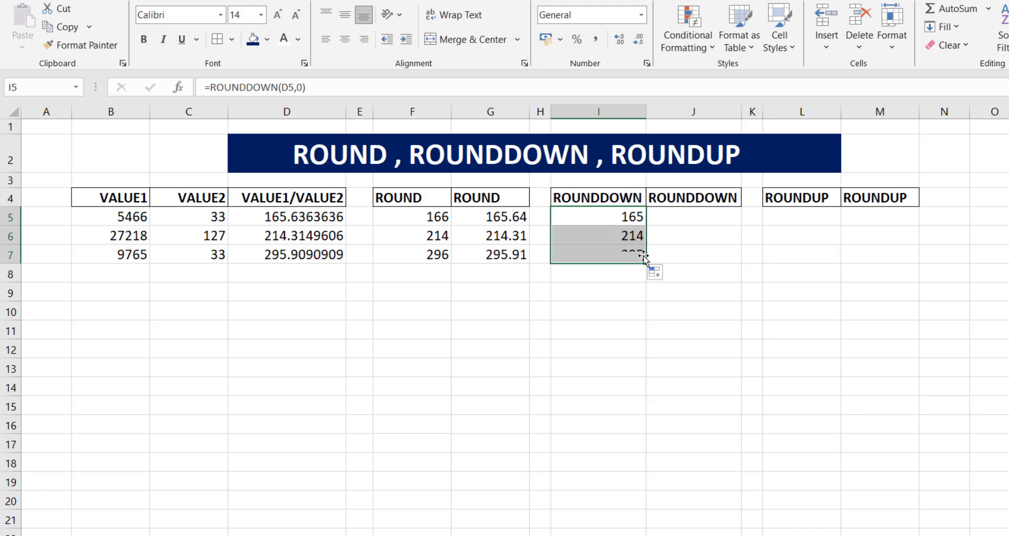
click(625, 218)
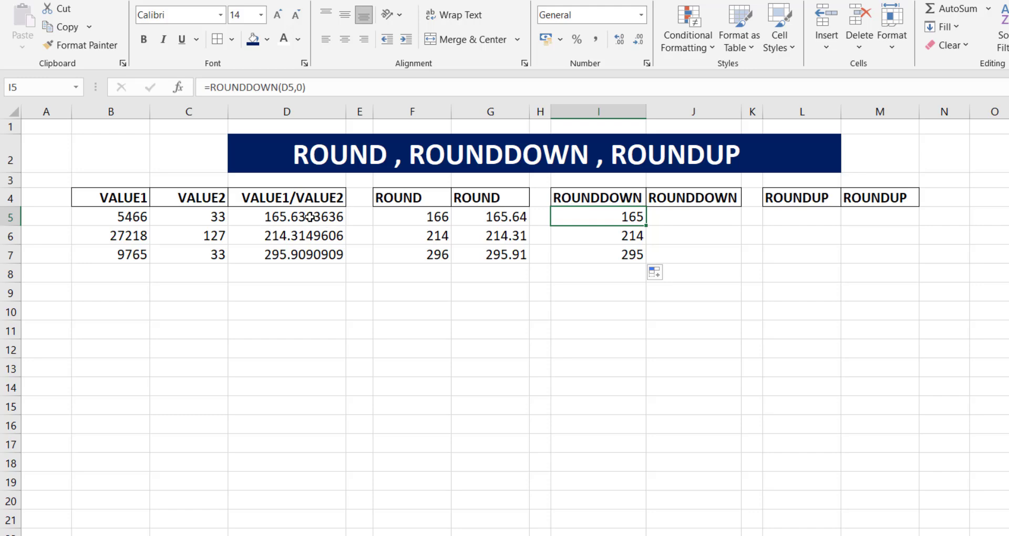
click(623, 235)
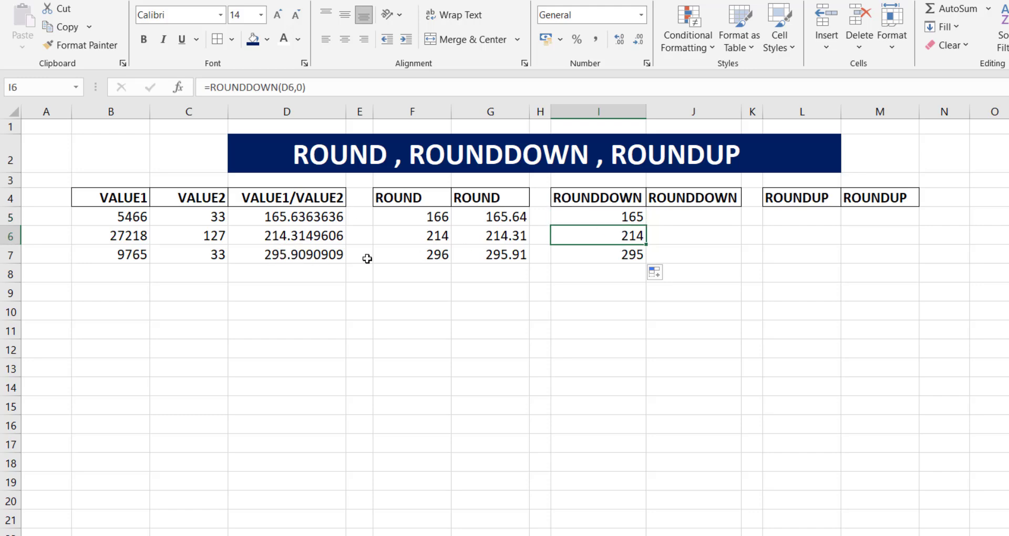
Enter =ROUNDDOWN(D5,3) in cell J5 to round the first quotient down to three decimal places
click(688, 220)
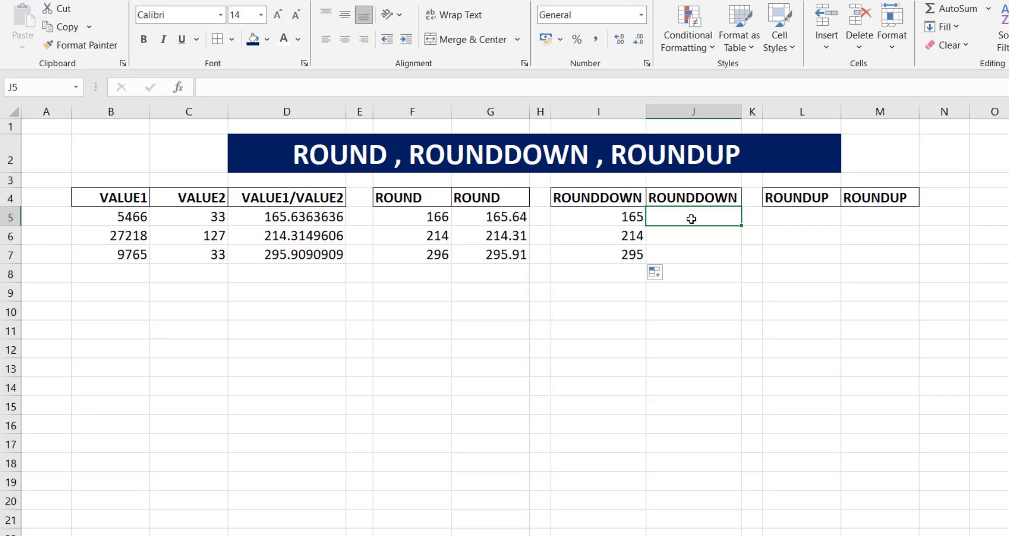
text(=R)
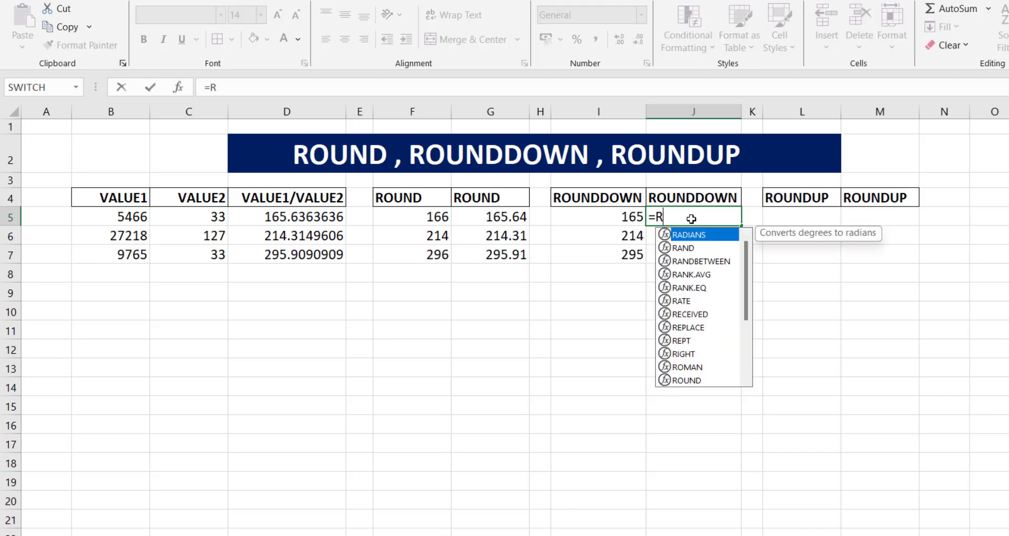
text(OUN)
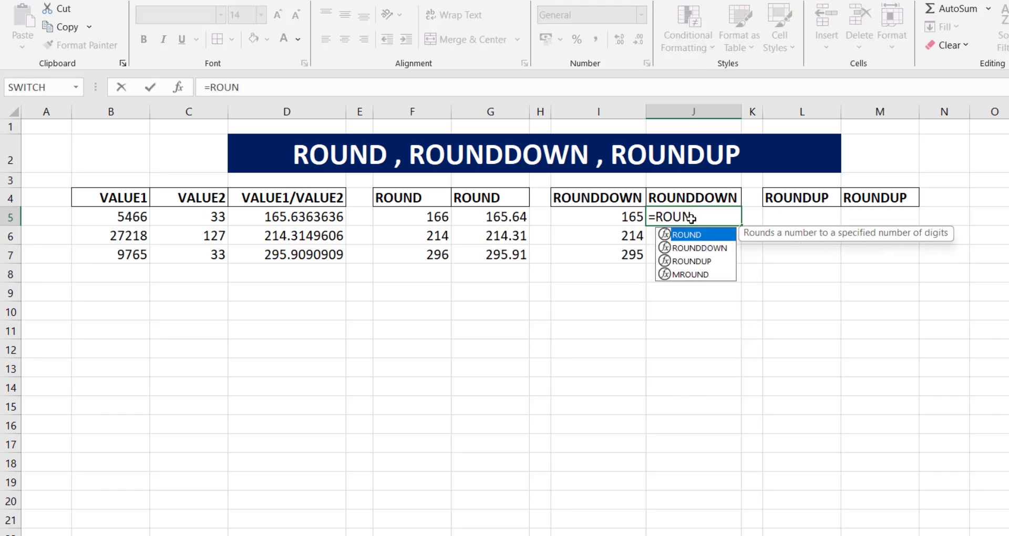
key(Down)
key(Tab)
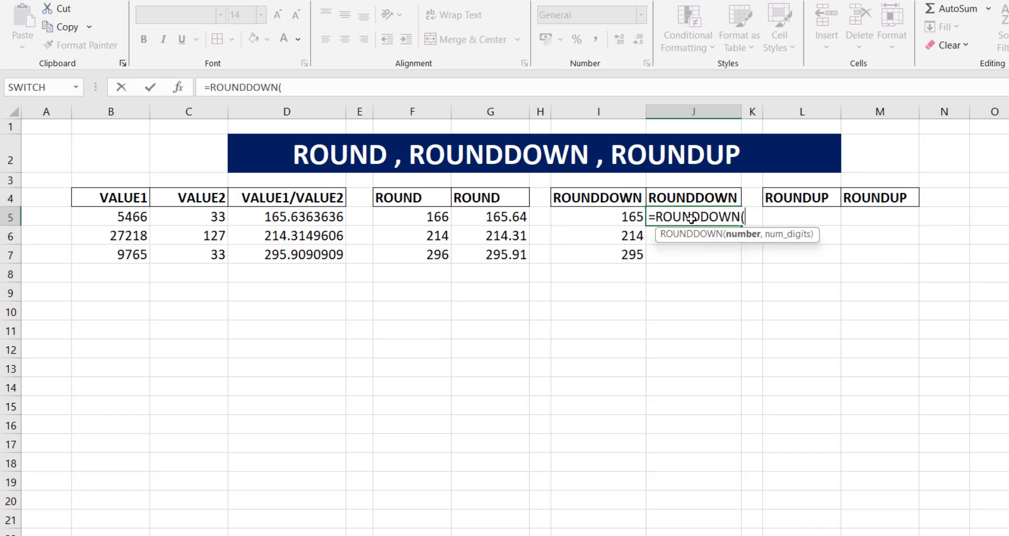
click(316, 219)
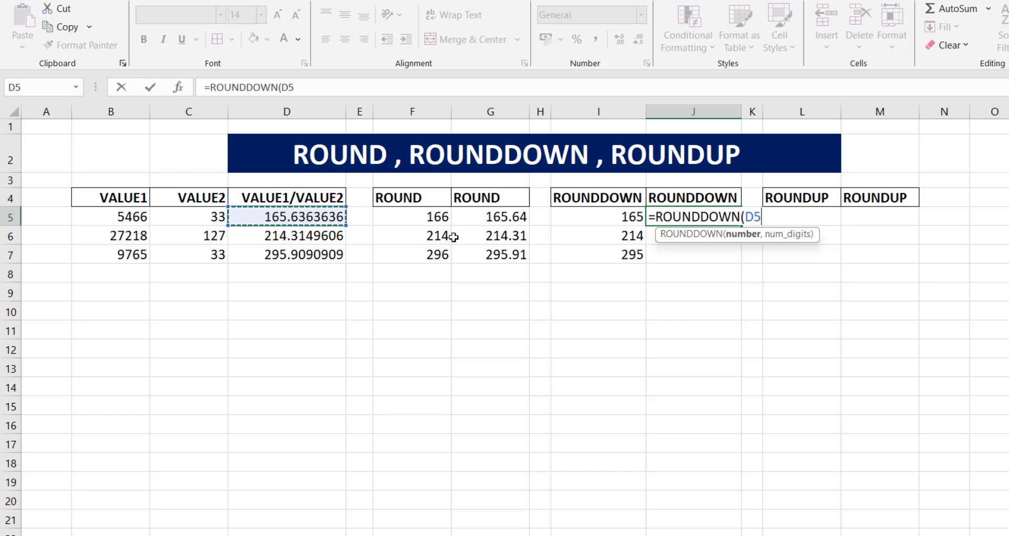
text(,3)
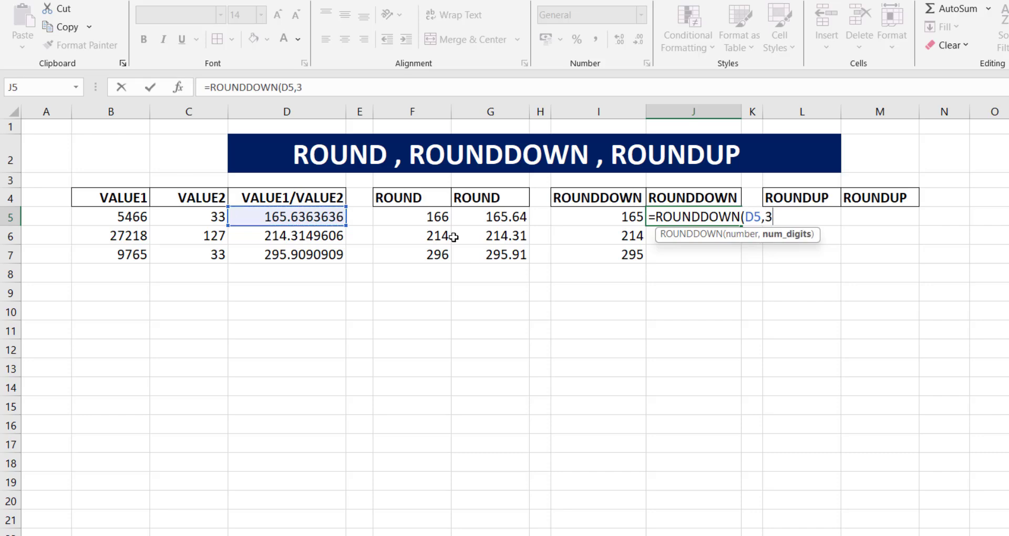
text())
key(Return)
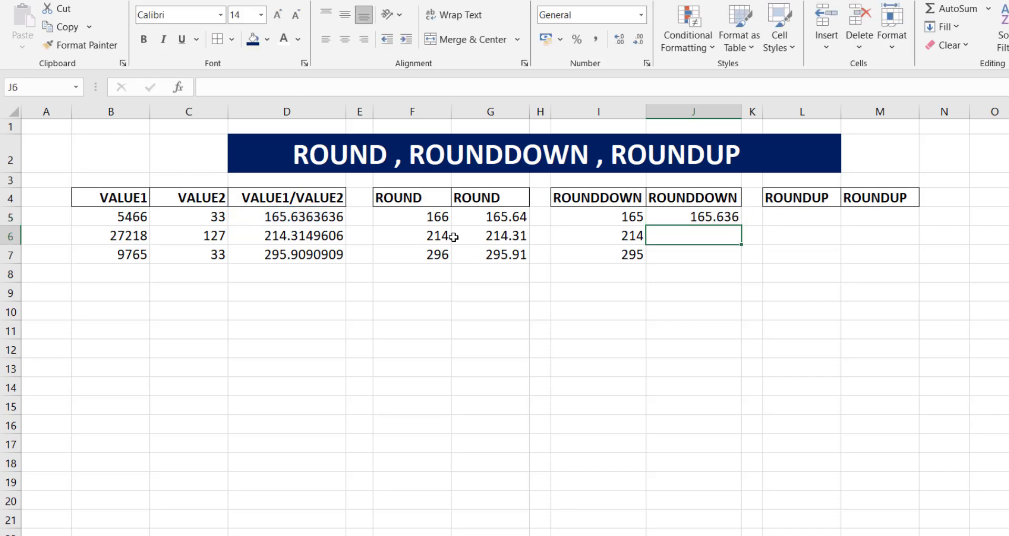
Fill the three-decimal ROUNDDOWN formula from J5 down through J7 and compare J5 with the quotient in D5
click(726, 218)
drag(744, 225, 745, 267)
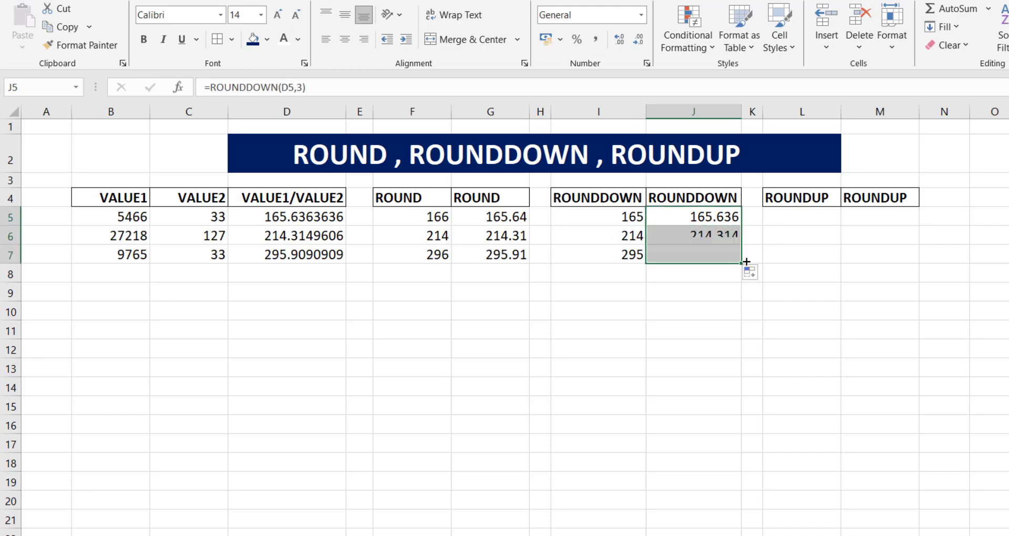
click(702, 220)
click(323, 217)
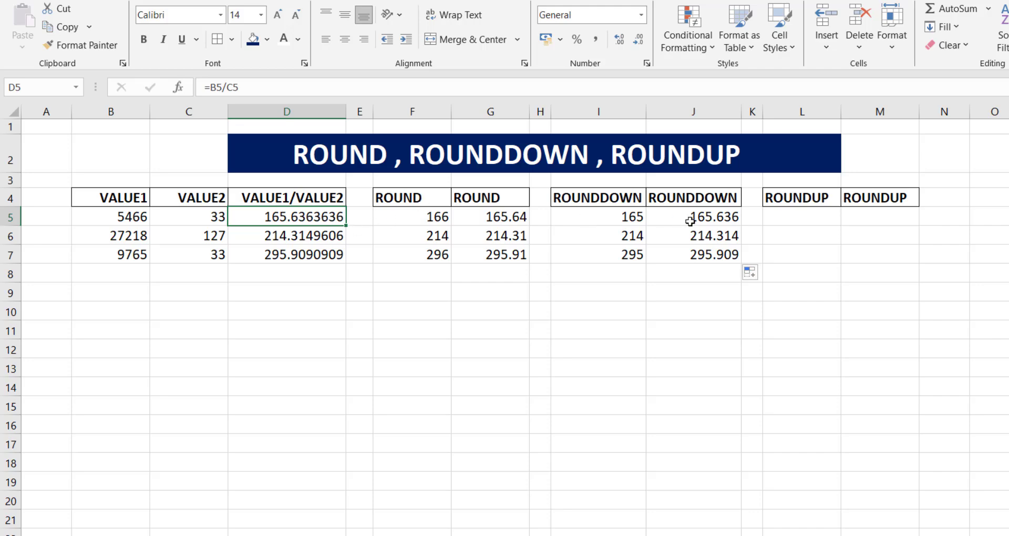
click(713, 224)
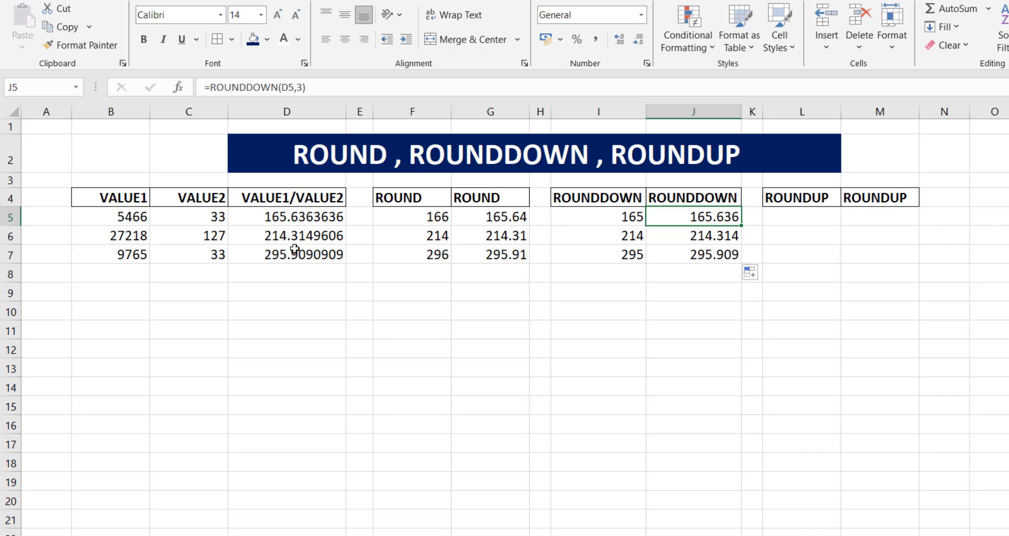
Enter =ROUNDUP(D5,0) in cell L5 to round the first quotient up to a whole number
click(808, 222)
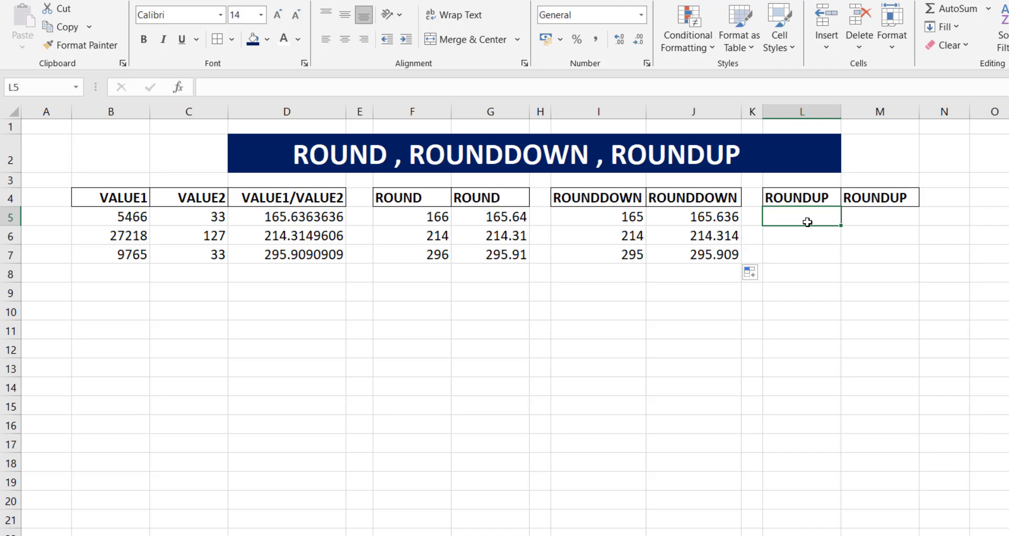
text(=ROUNDUP()
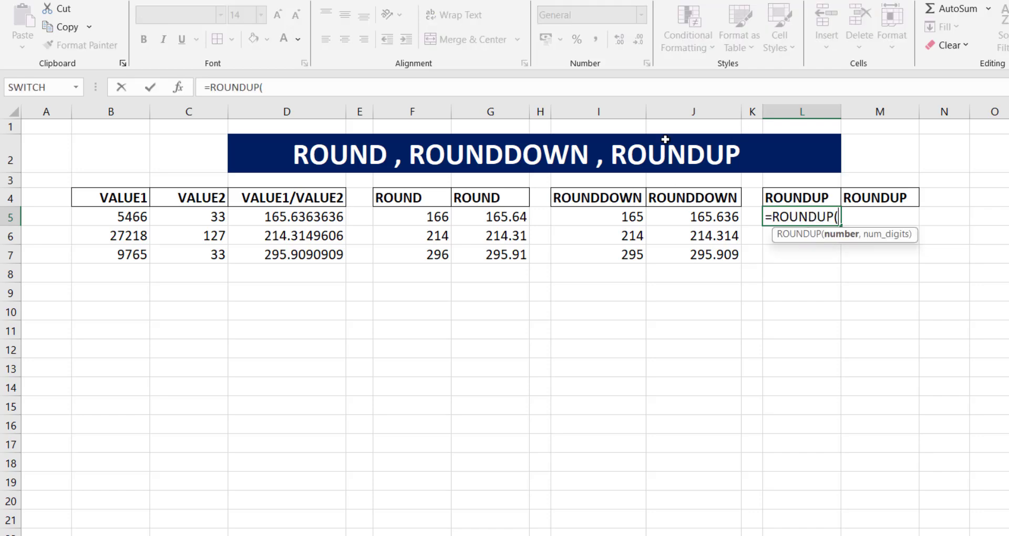
click(323, 223)
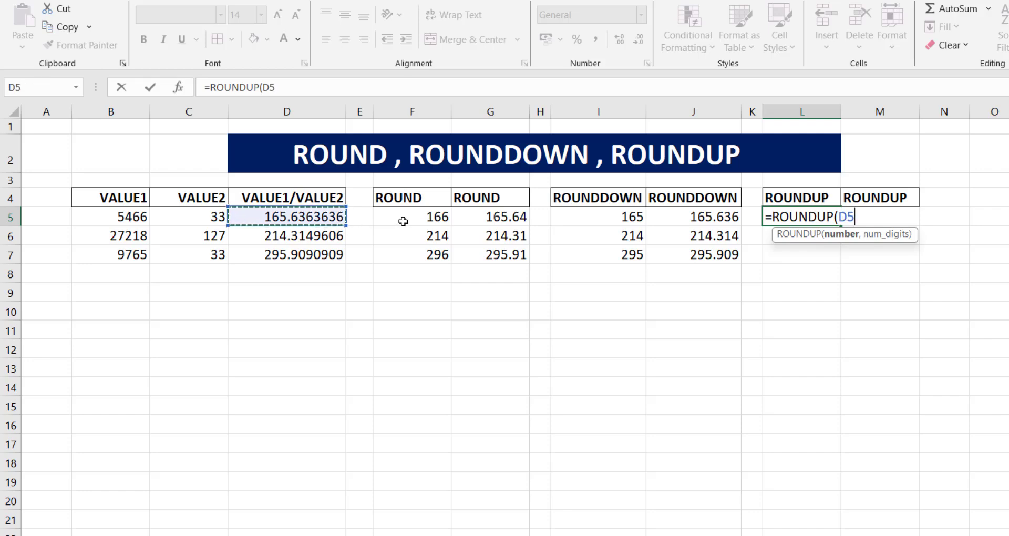
text(,0)
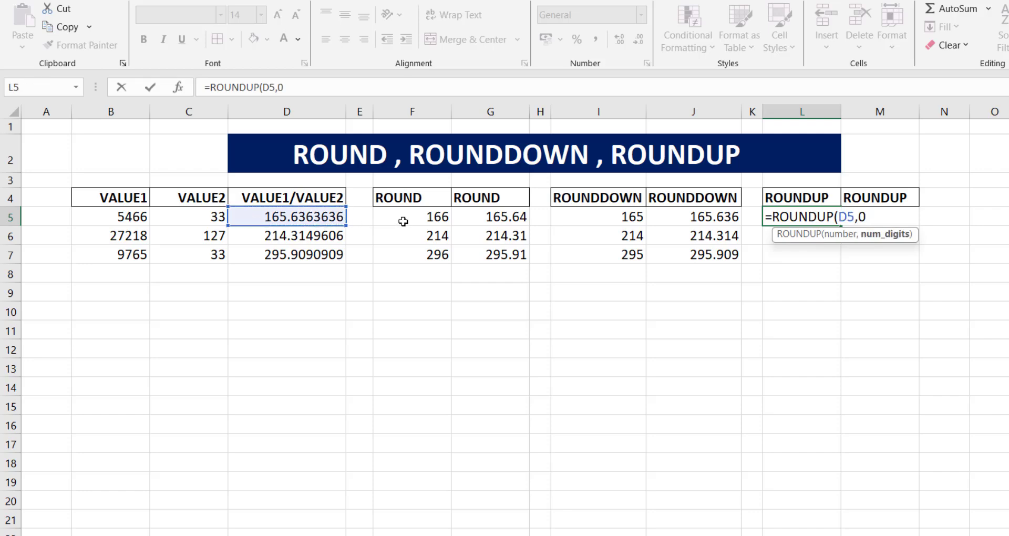
text())
key(Return)
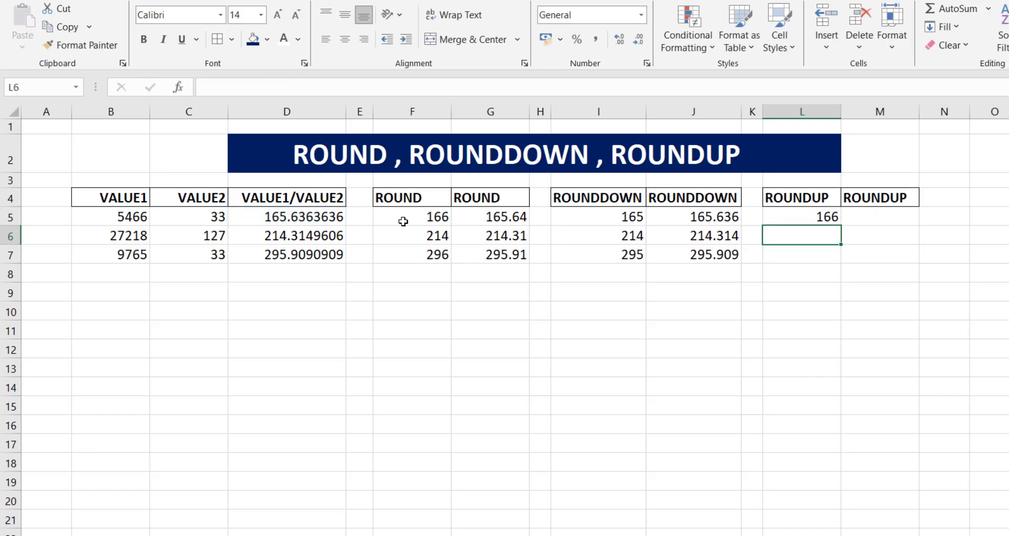
Fill the whole-number ROUNDUP formula from L5 down through L7 and compare the results with D5 to D7
click(802, 217)
drag(841, 244, 841, 263)
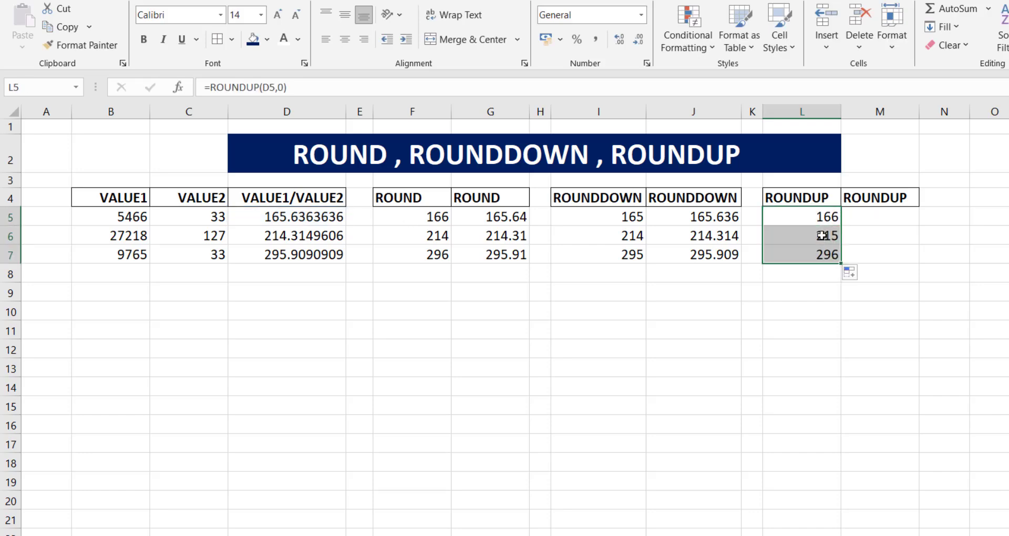
click(815, 217)
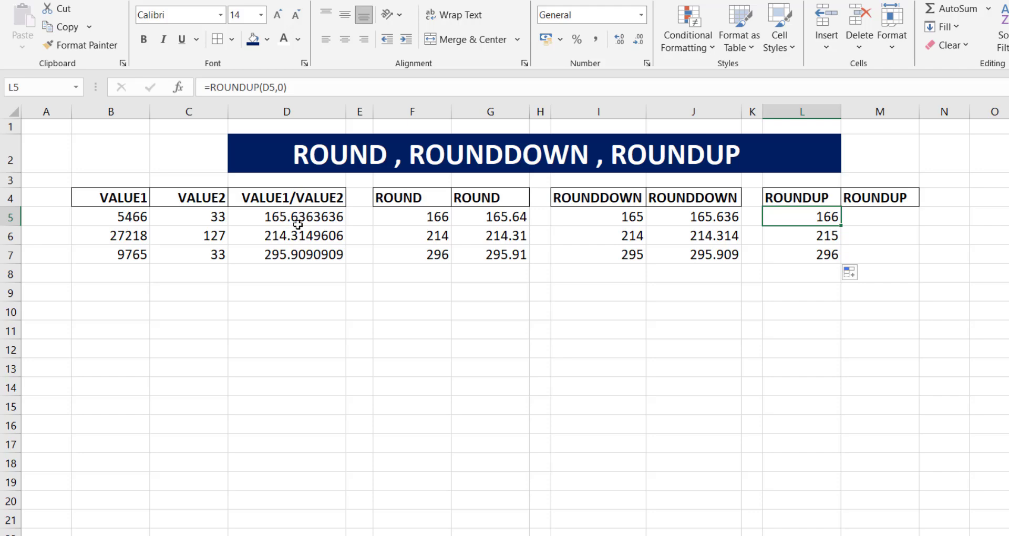
click(301, 217)
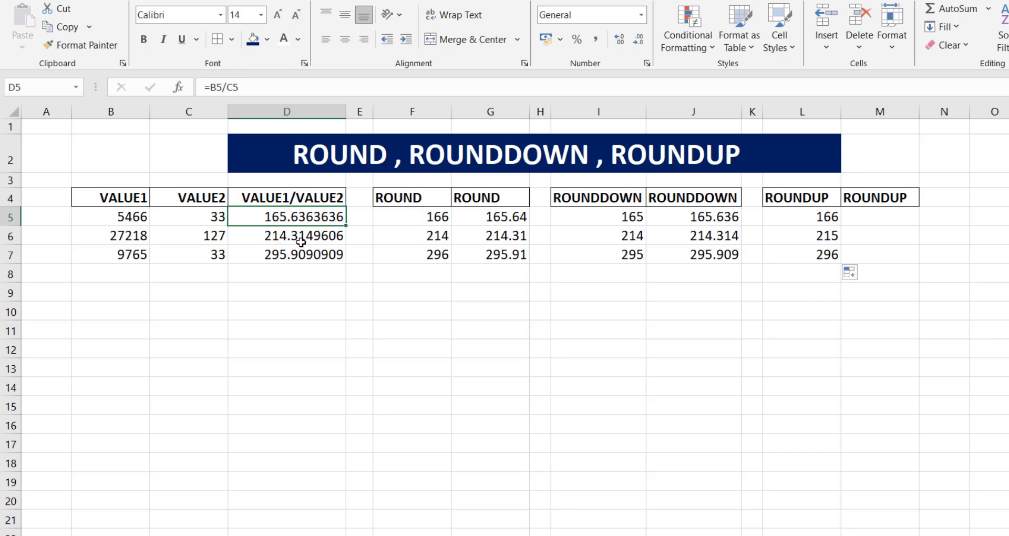
click(300, 237)
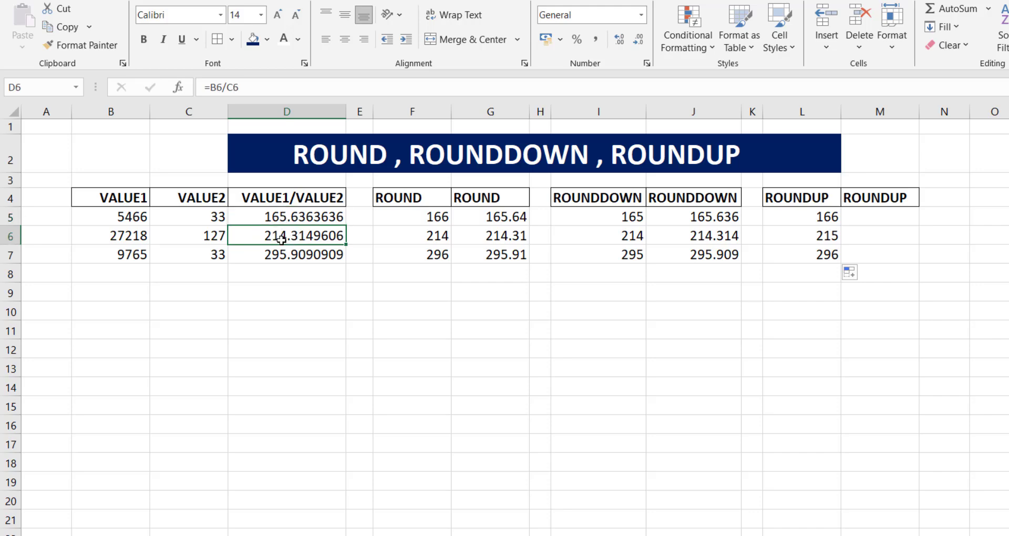
click(293, 256)
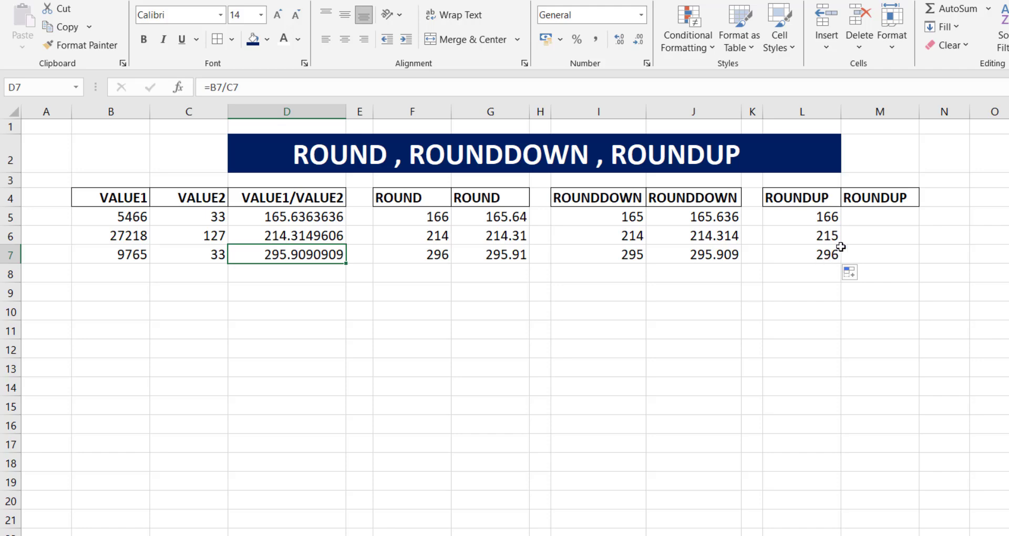
Enter =ROUNDUP(D5,2) in cell M5 to round the first quotient up to two decimal places
click(865, 217)
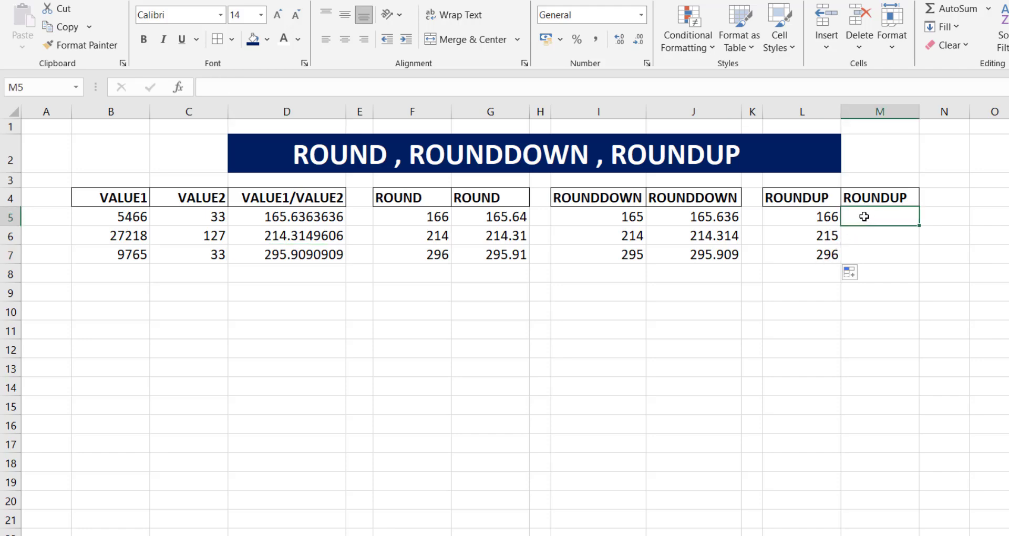
text(=RO)
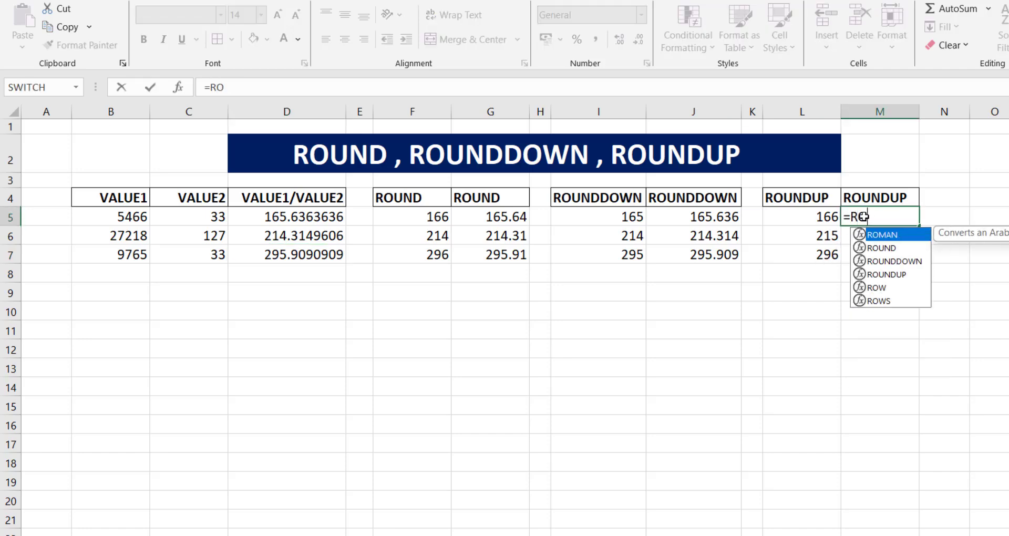
text(UN)
key(Down)
key(Down)
key(Tab)
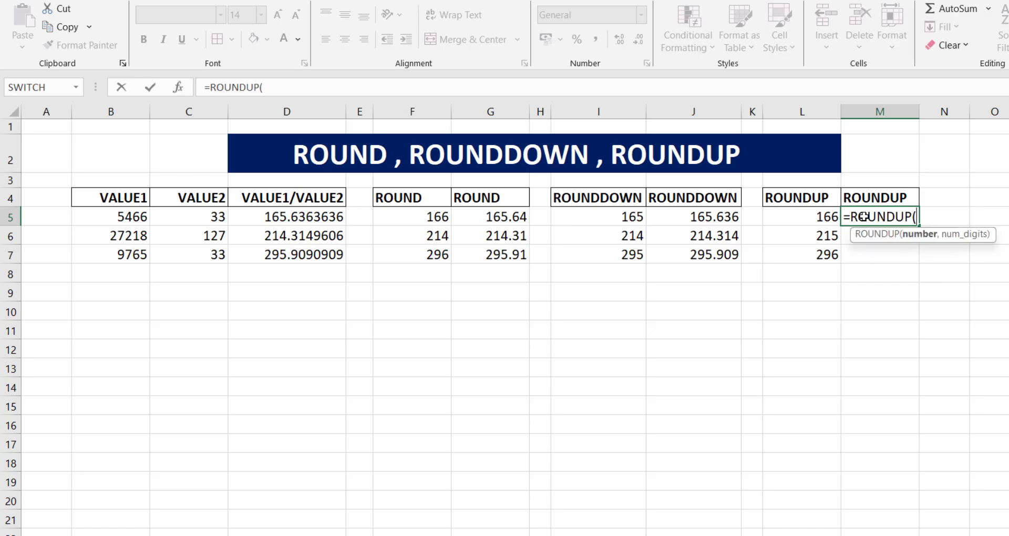
click(325, 211)
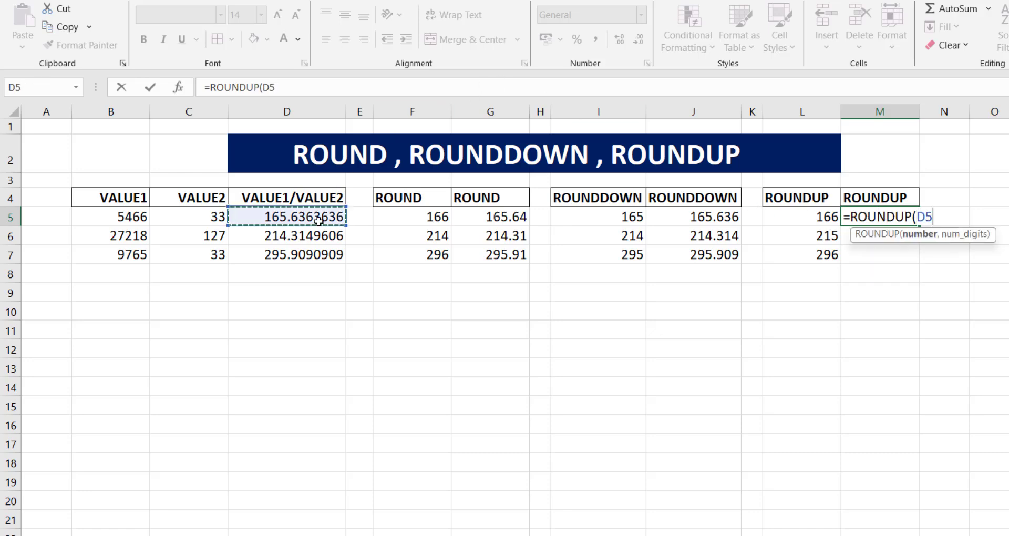
text(,)
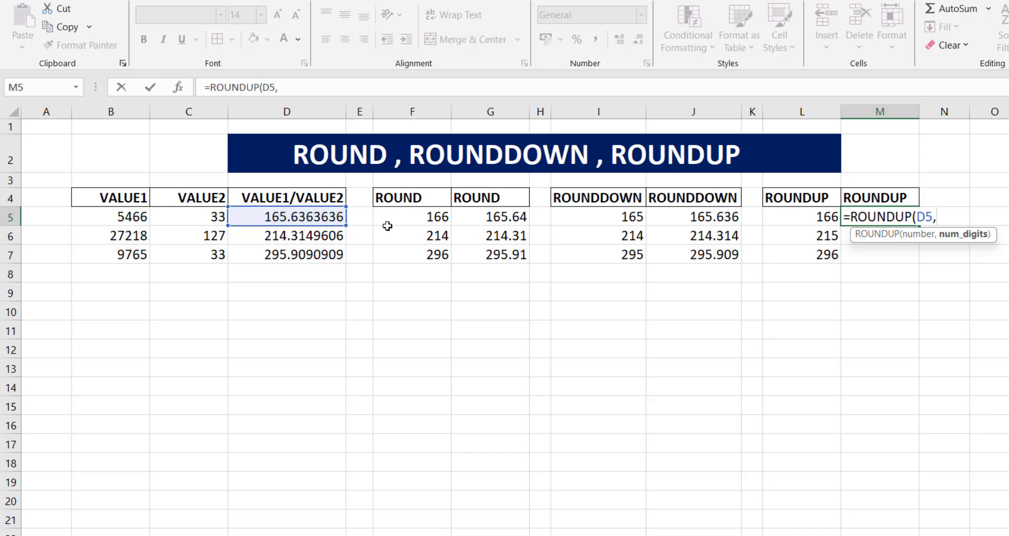
text(2))
key(Return)
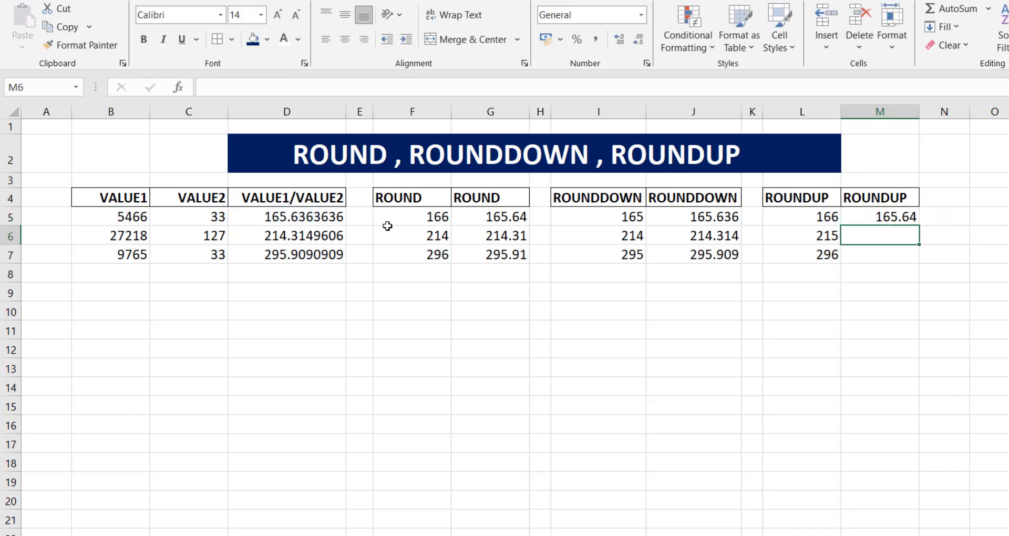
Review the quotients in D5 to D7 and fill the two-decimal ROUNDUP formula from M5 down through M7
click(342, 217)
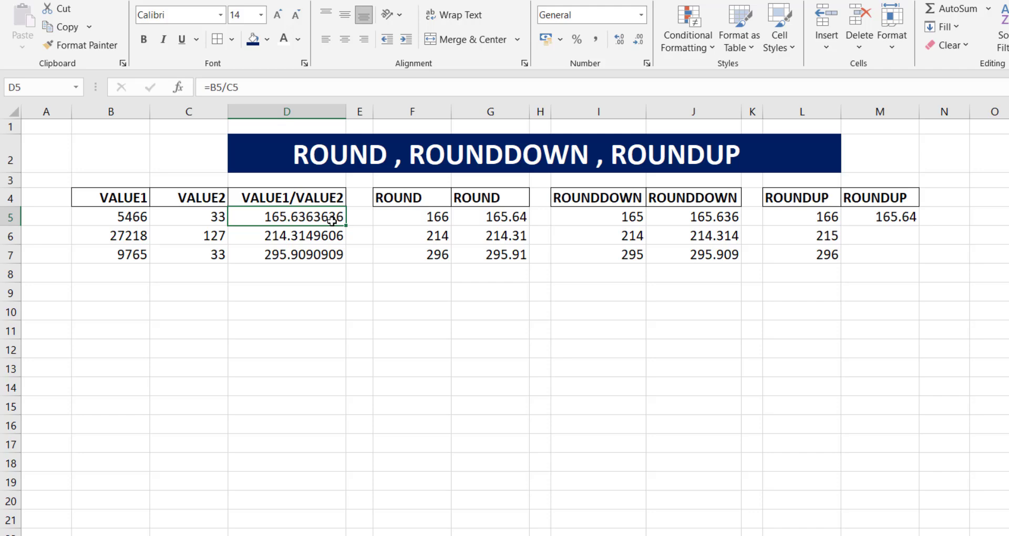
click(304, 237)
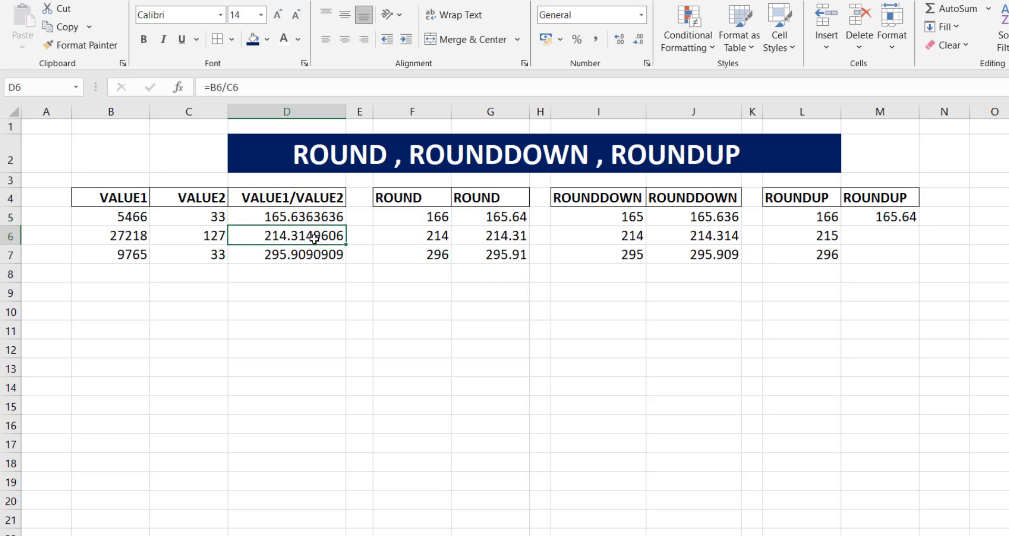
click(309, 259)
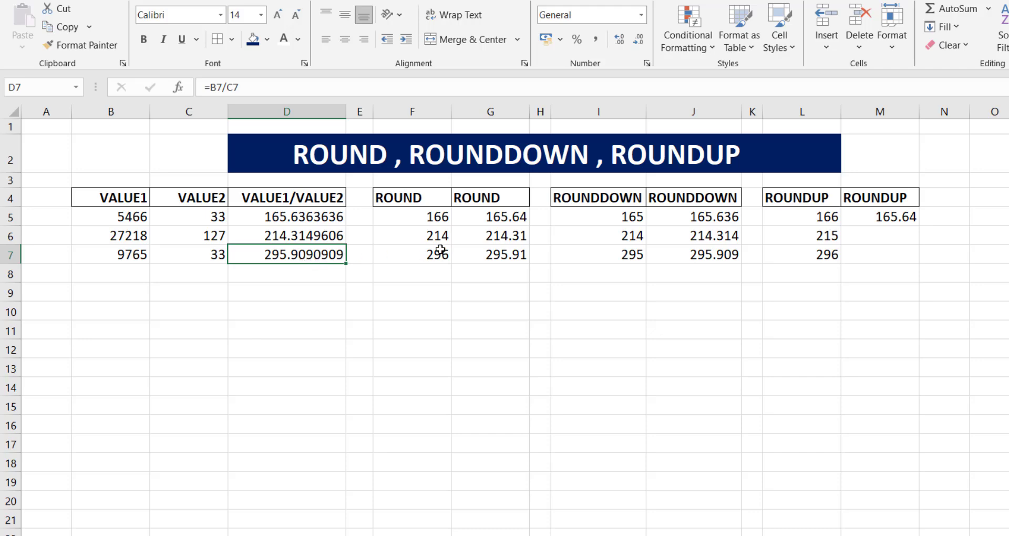
click(905, 221)
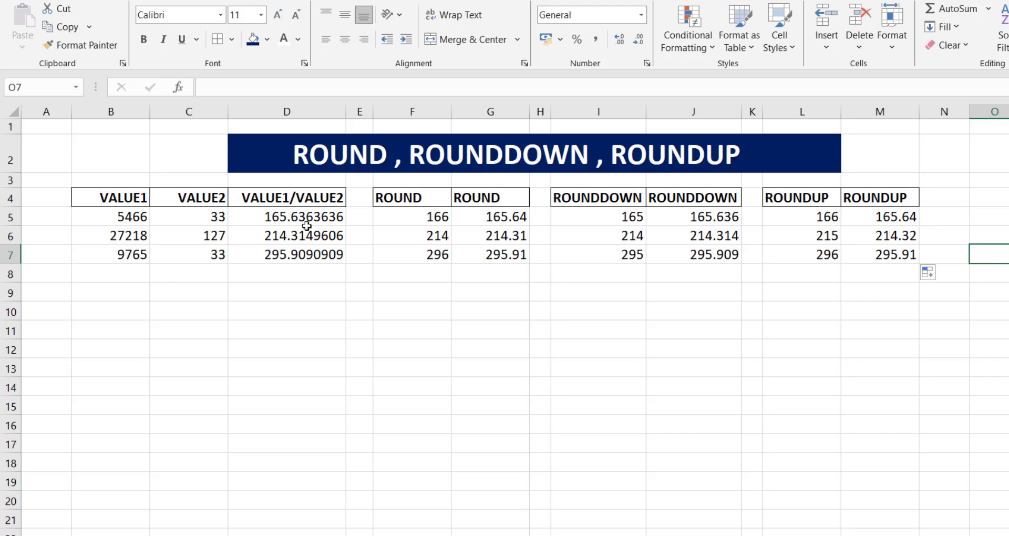
Copy the quotients in D5:D7, paste them as values starting at D11, and check the pasted cells
drag(309, 218, 304, 251)
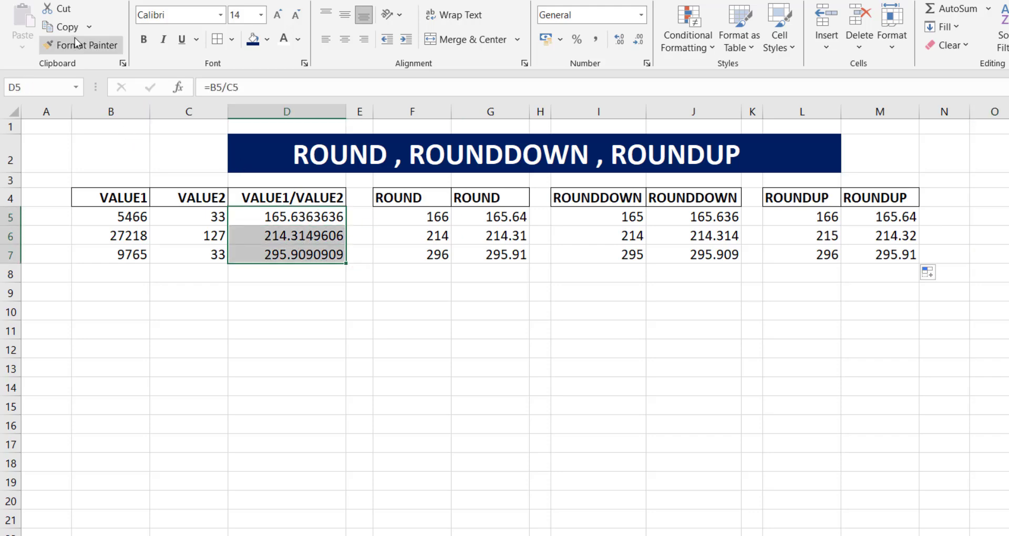
click(66, 27)
click(275, 329)
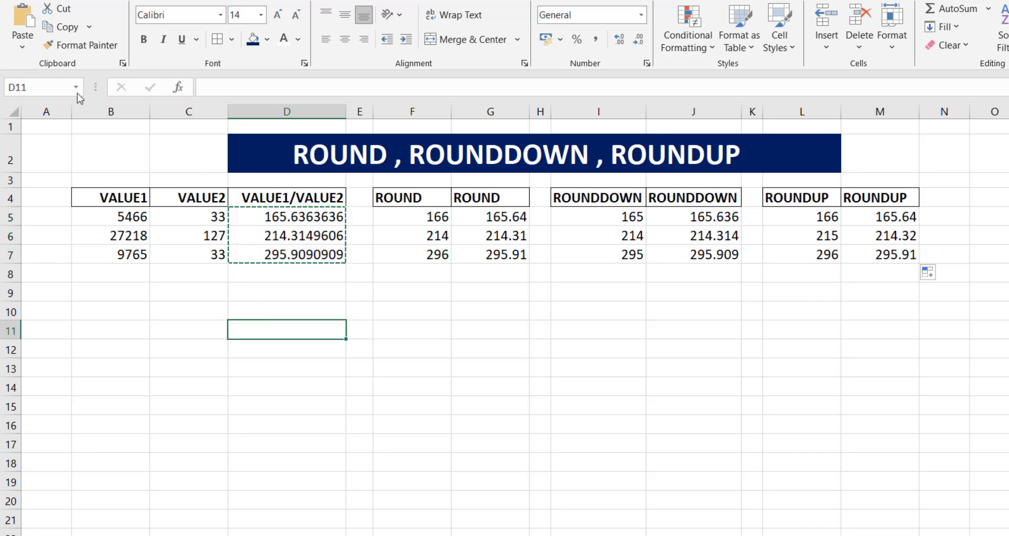
click(22, 47)
click(13, 179)
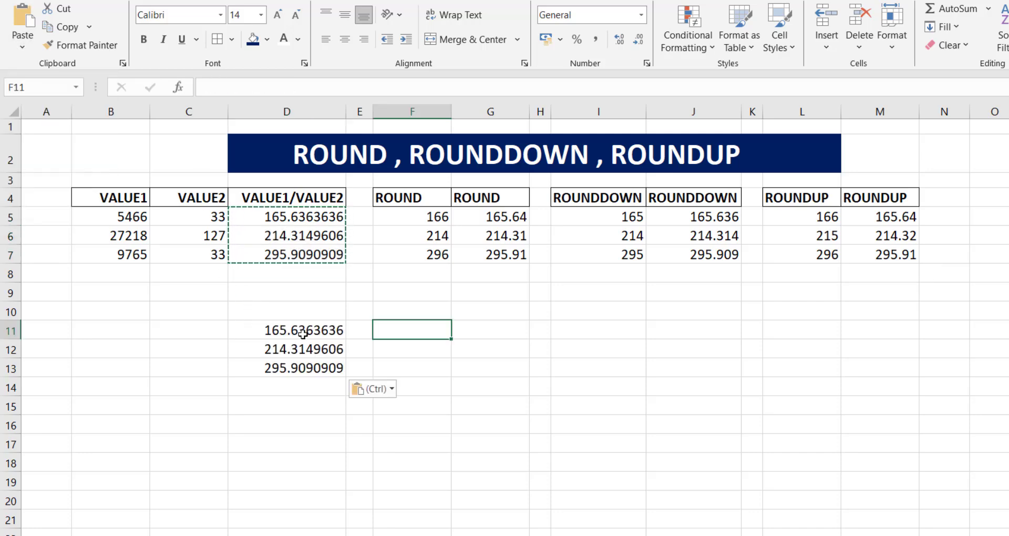
drag(287, 331, 326, 368)
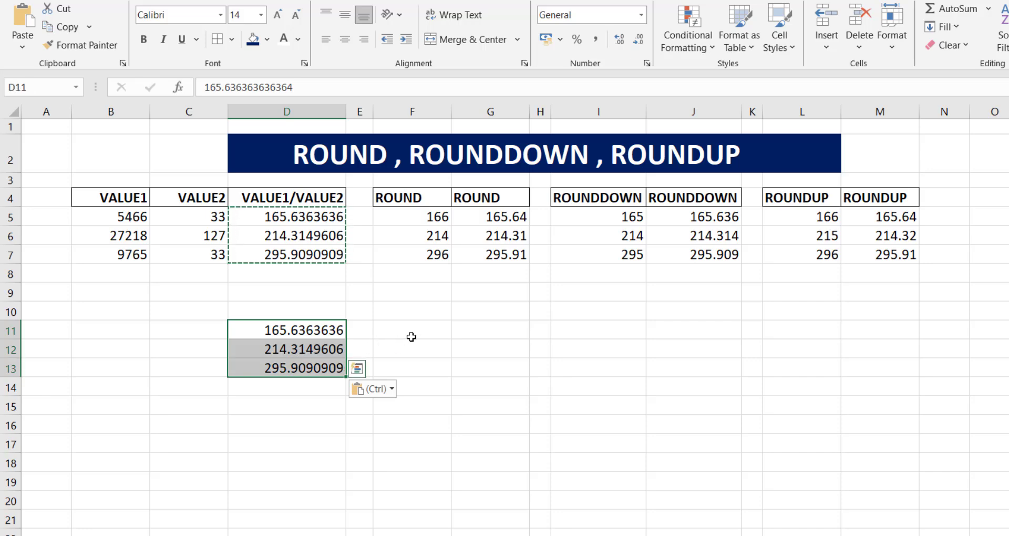
click(326, 336)
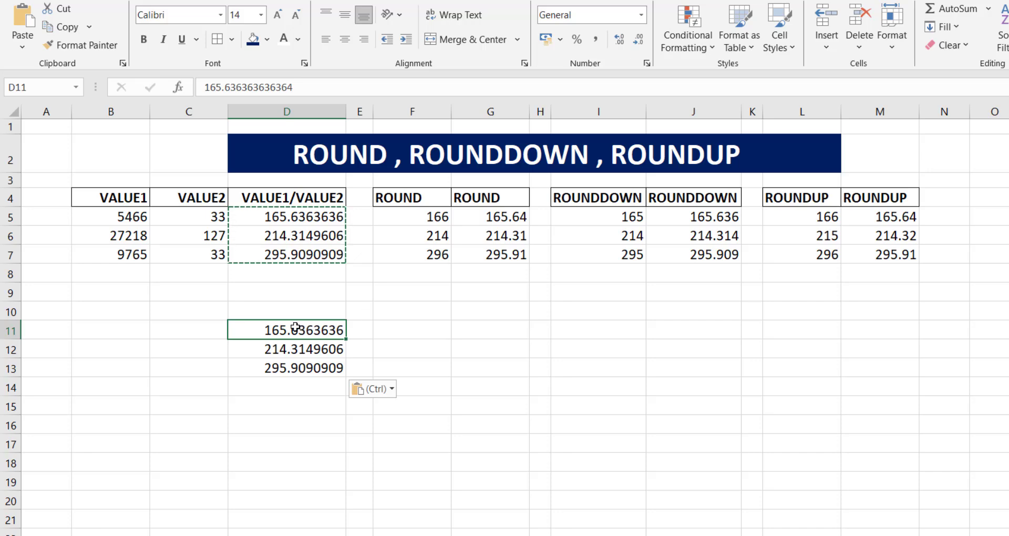
Reduce the displayed decimals of the pasted quotient in D11 to two decimal places using number formatting
key(Escape)
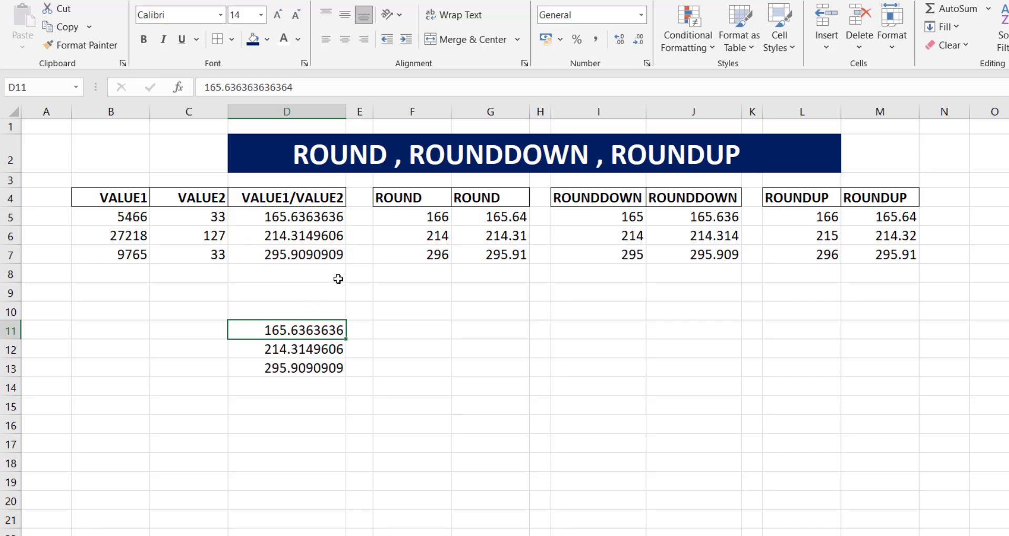
click(639, 40)
click(639, 40)
click(640, 40)
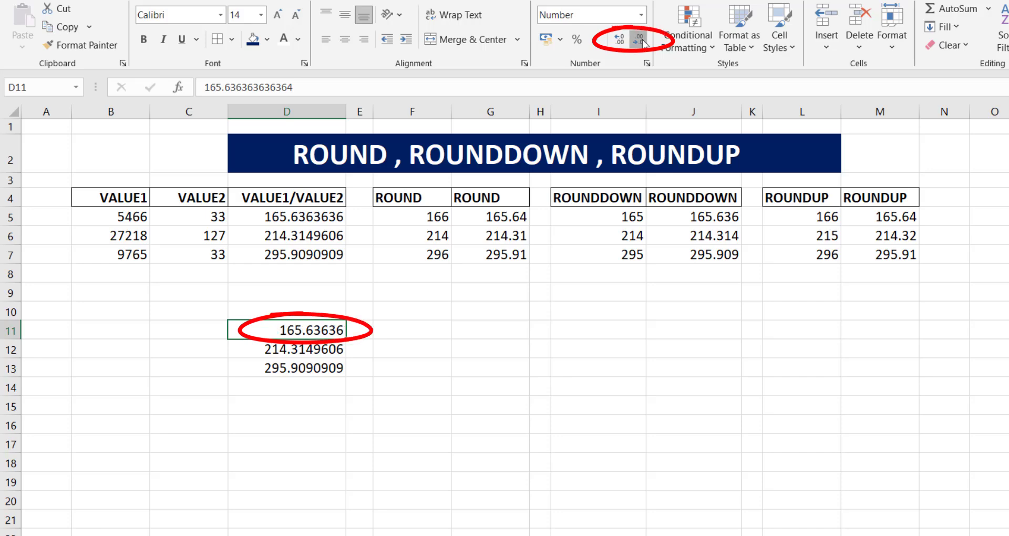
click(641, 41)
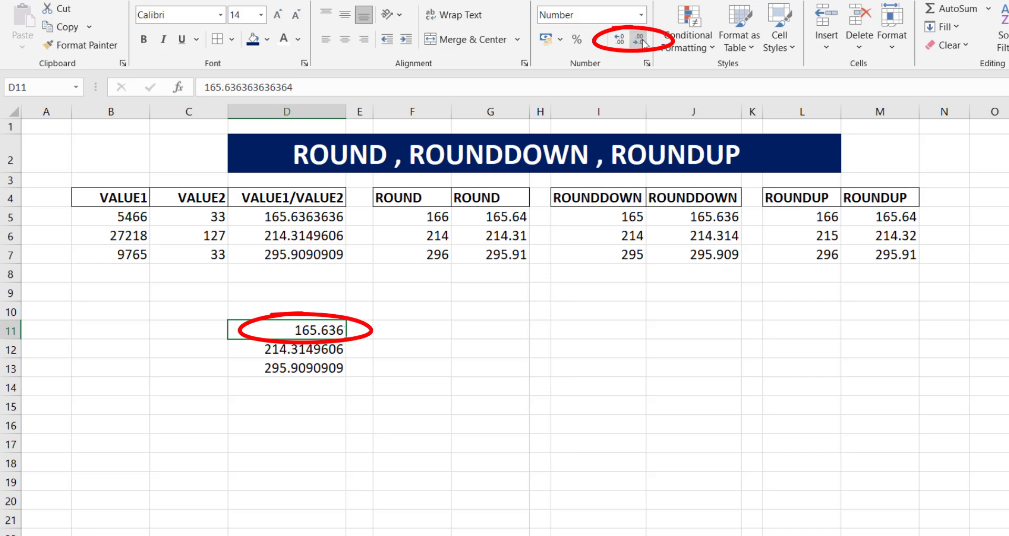
click(640, 41)
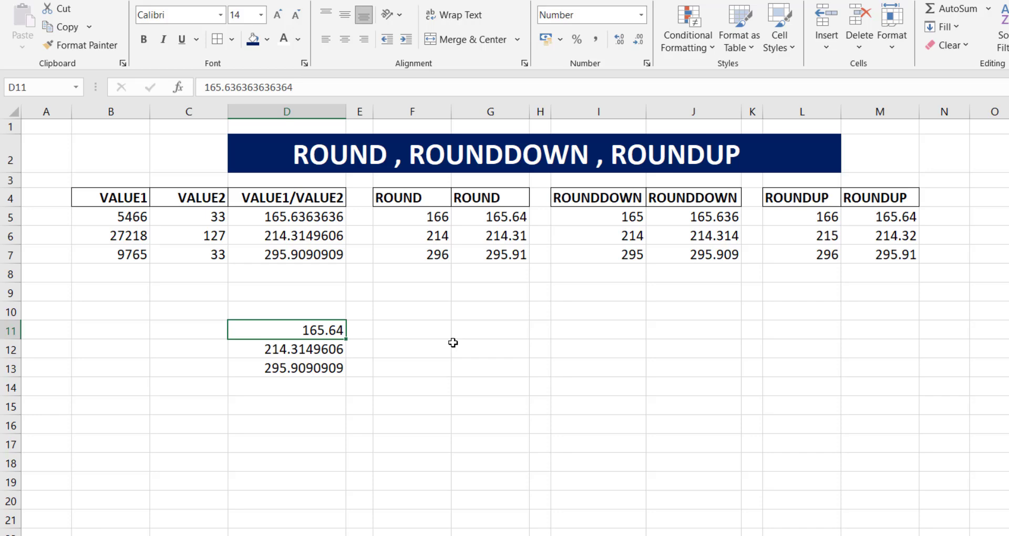
Copy D11, paste it as a value into F11, and compare the underlying values of the two cells
key(ctrl+c)
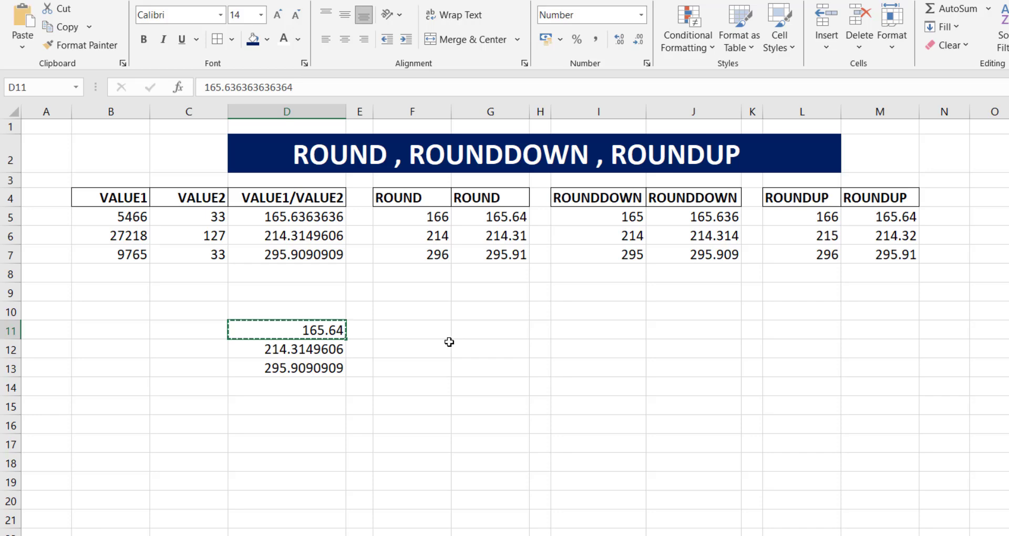
click(437, 331)
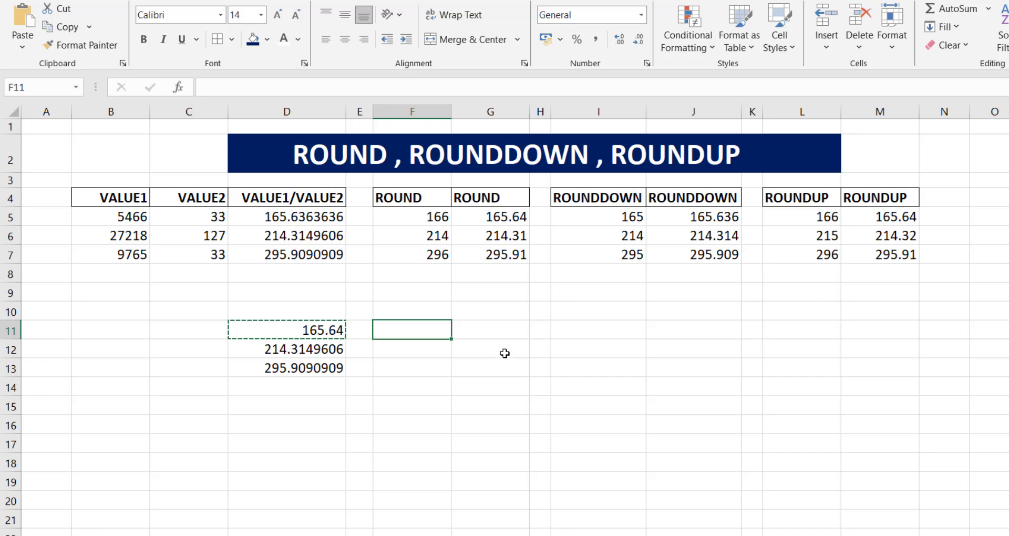
click(23, 42)
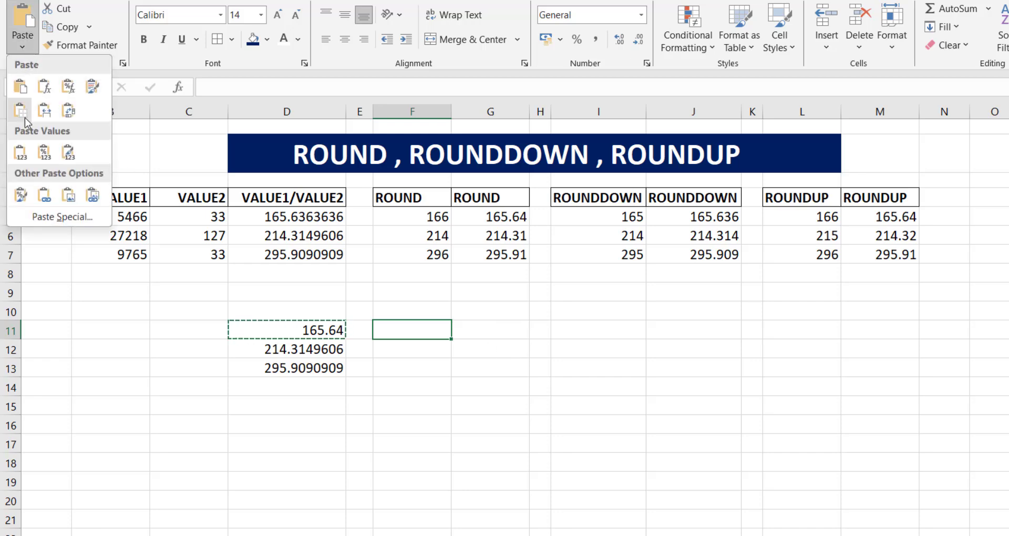
click(21, 152)
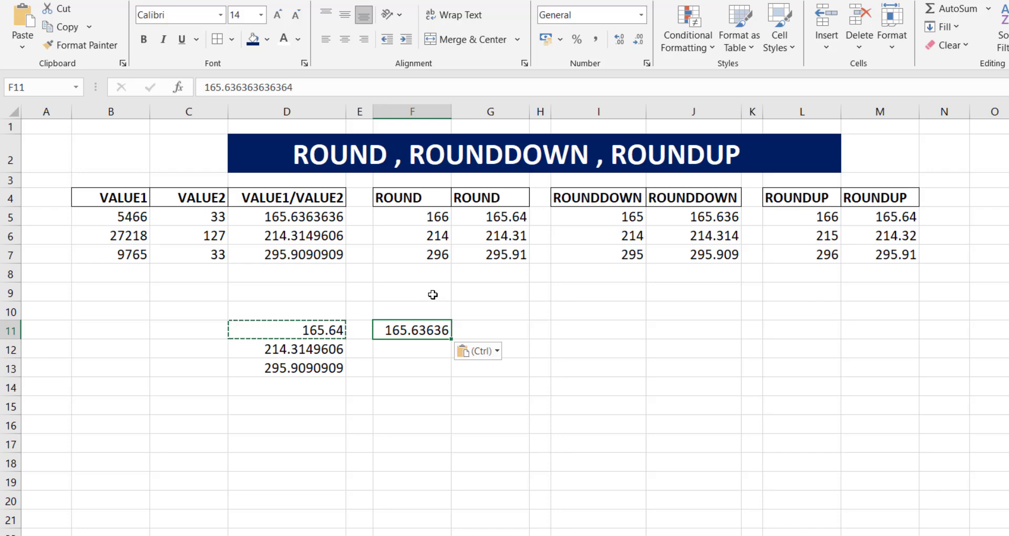
key(Escape)
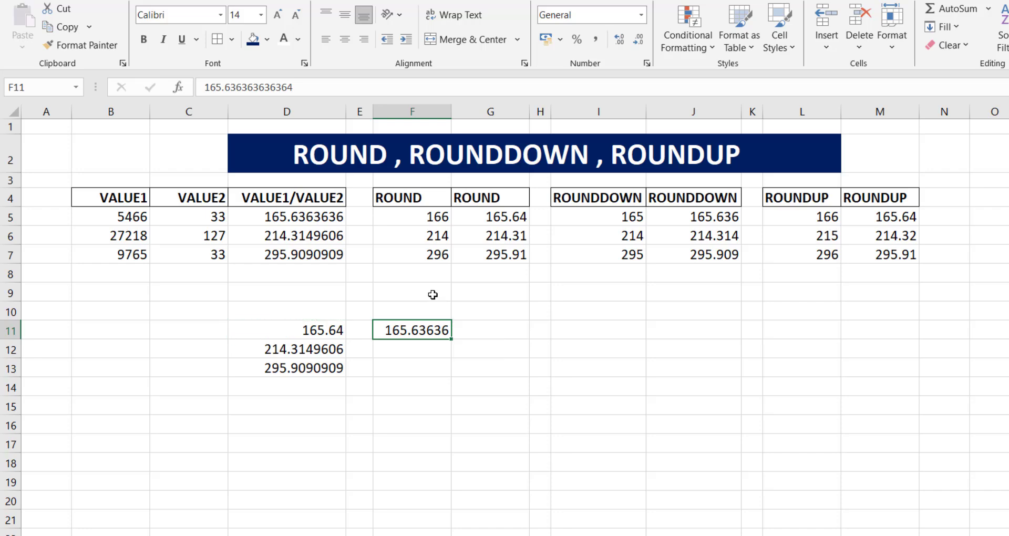
click(317, 338)
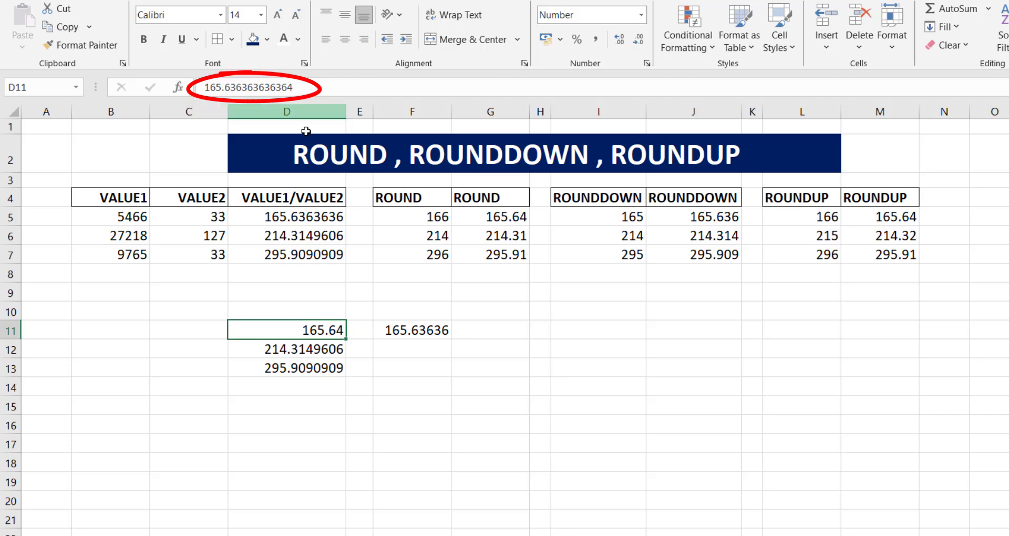
click(441, 332)
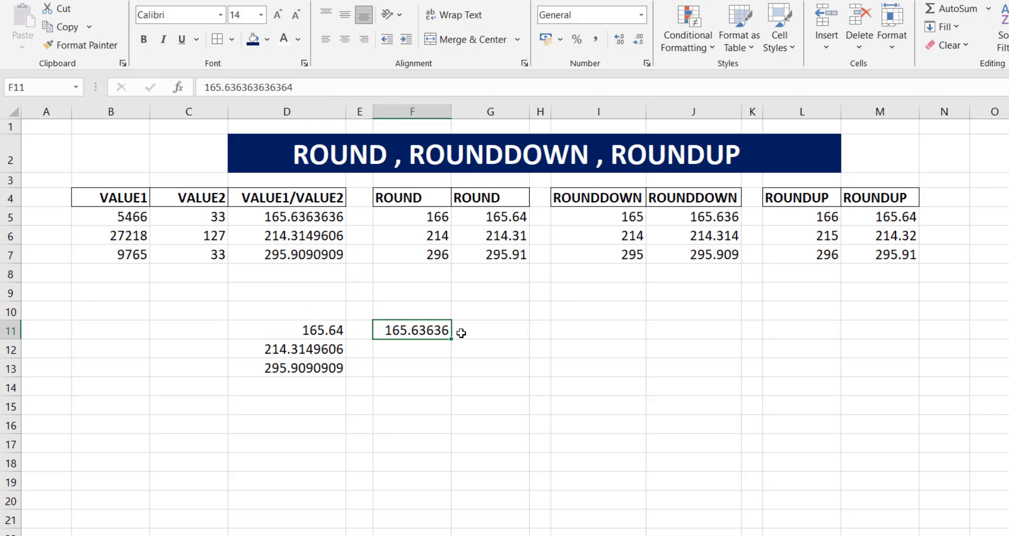
click(329, 329)
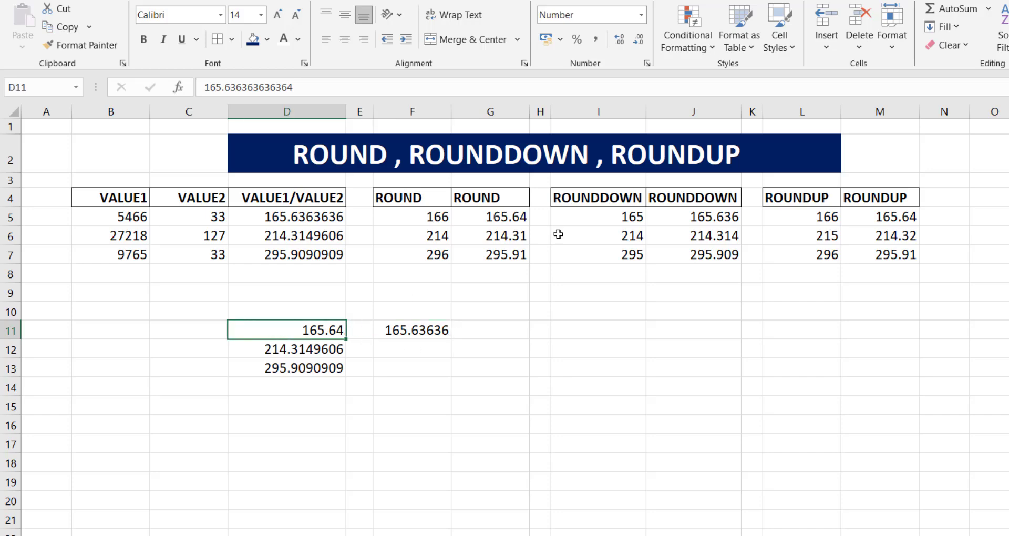